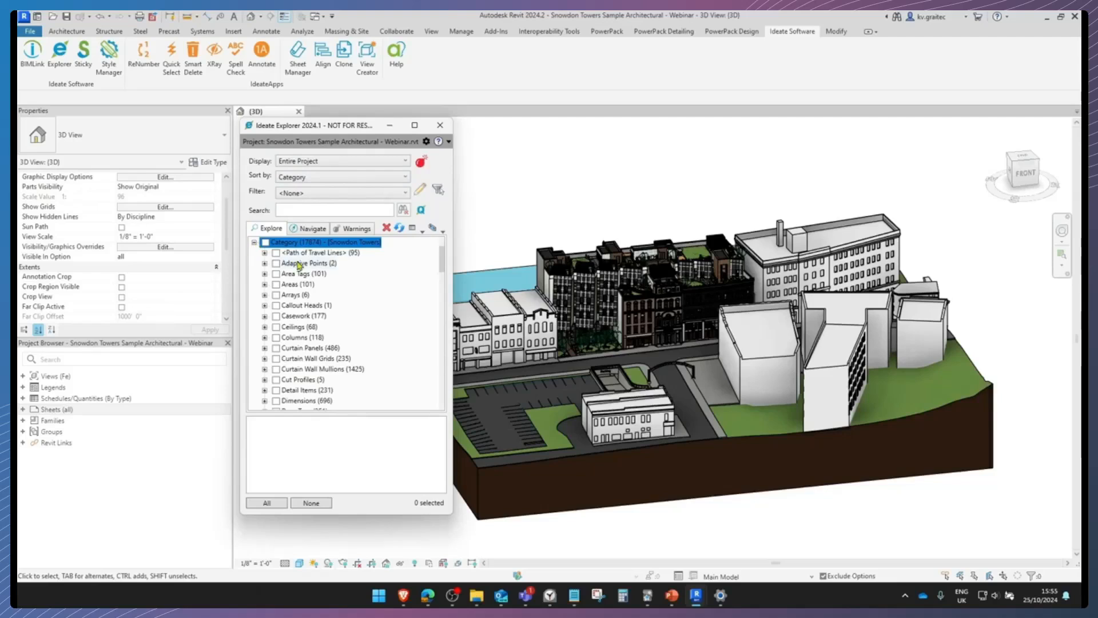
# Select the whole Doors category in the project tree and isolate those elements in the 3D view
pyautogui.scroll(-3, 303, 283)
pyautogui.click(300, 316)
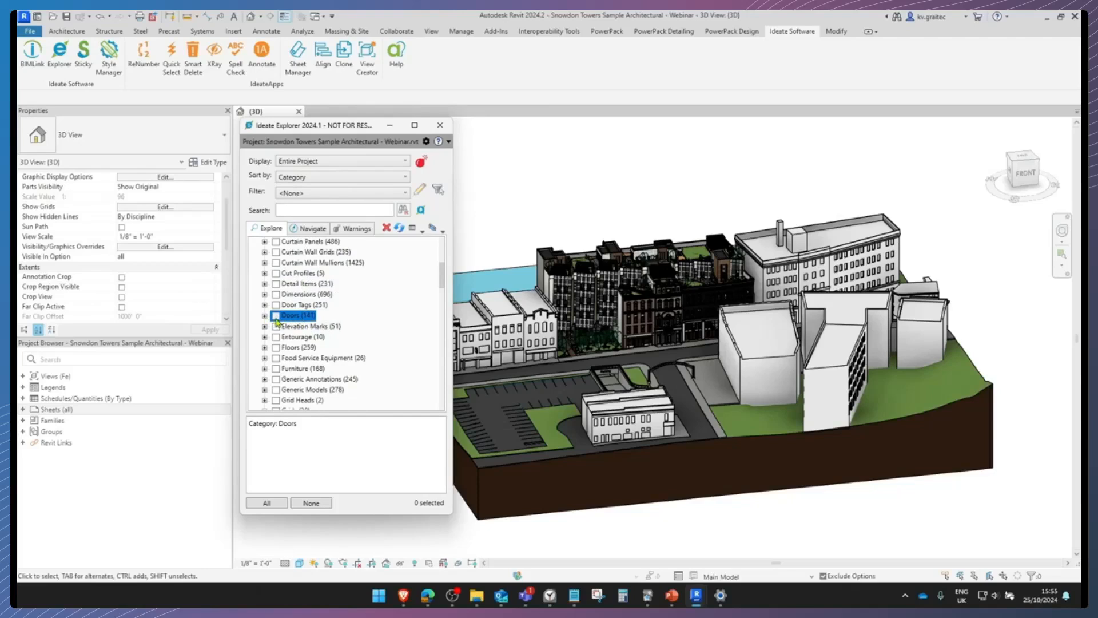
pyautogui.click(275, 316)
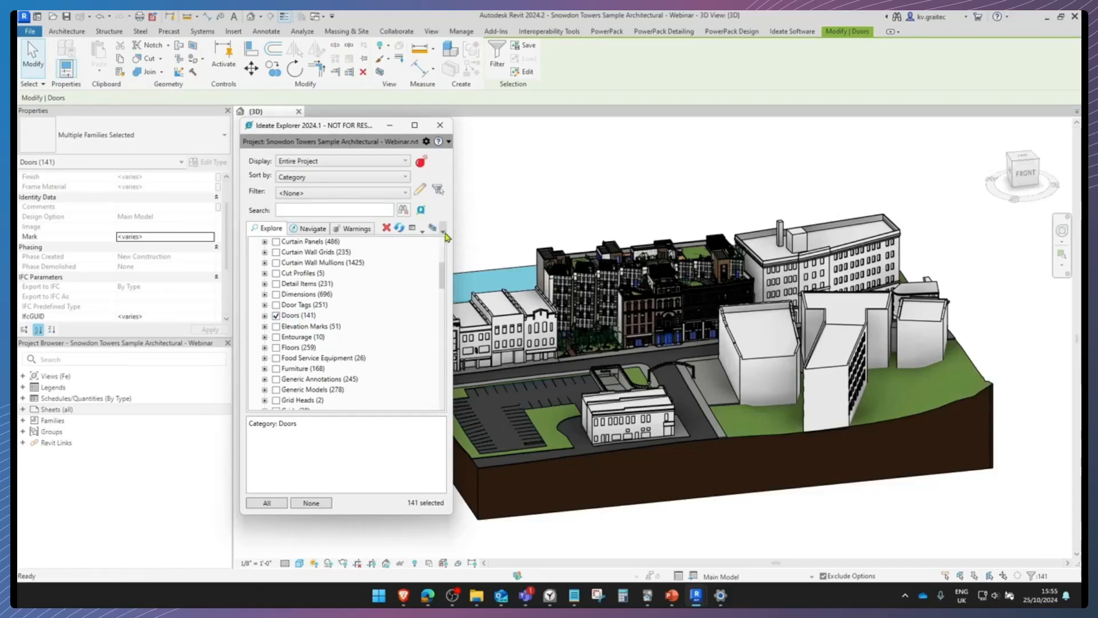
pyautogui.click(444, 233)
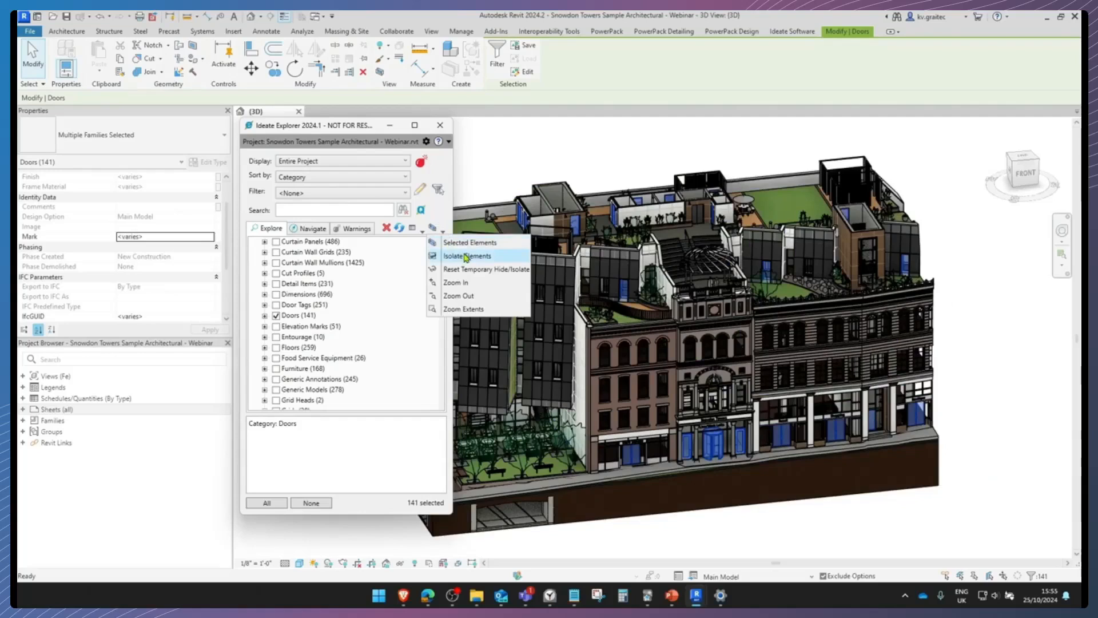
pyautogui.click(466, 256)
pyautogui.keyDown('shift'); pyautogui.moveTo(743, 313); pyautogui.dragTo(549, 308, button='middle'); pyautogui.keyUp('shift')
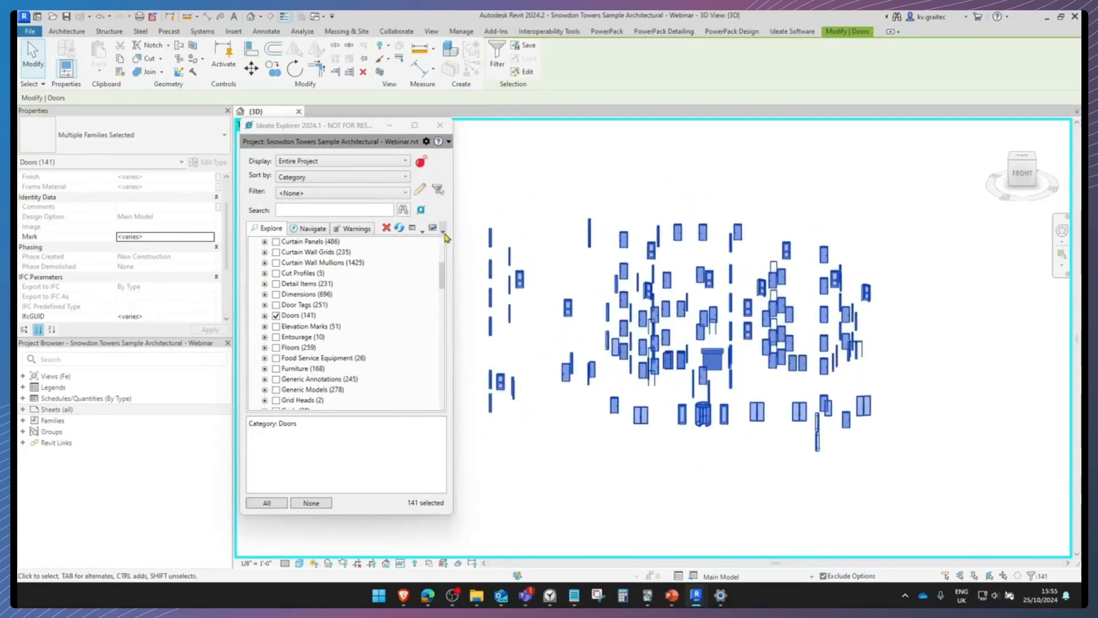
# Reset the temporary hide/isolate, clear the door selection and turn off the 3D view's section box
pyautogui.click(443, 232)
pyautogui.click(468, 257)
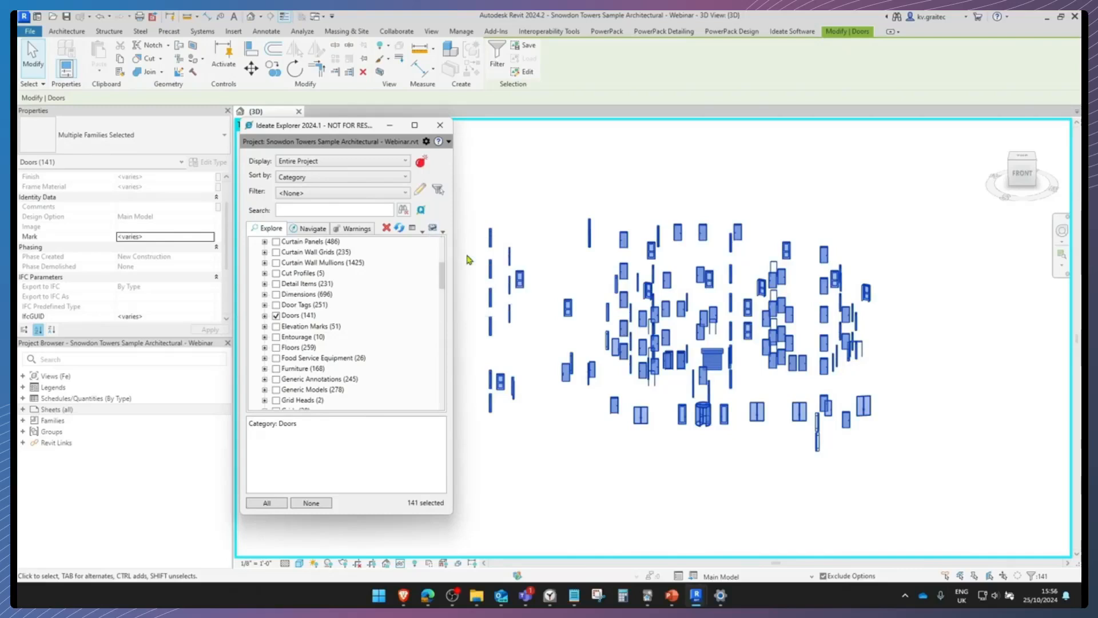
pyautogui.click(443, 231)
pyautogui.click(461, 271)
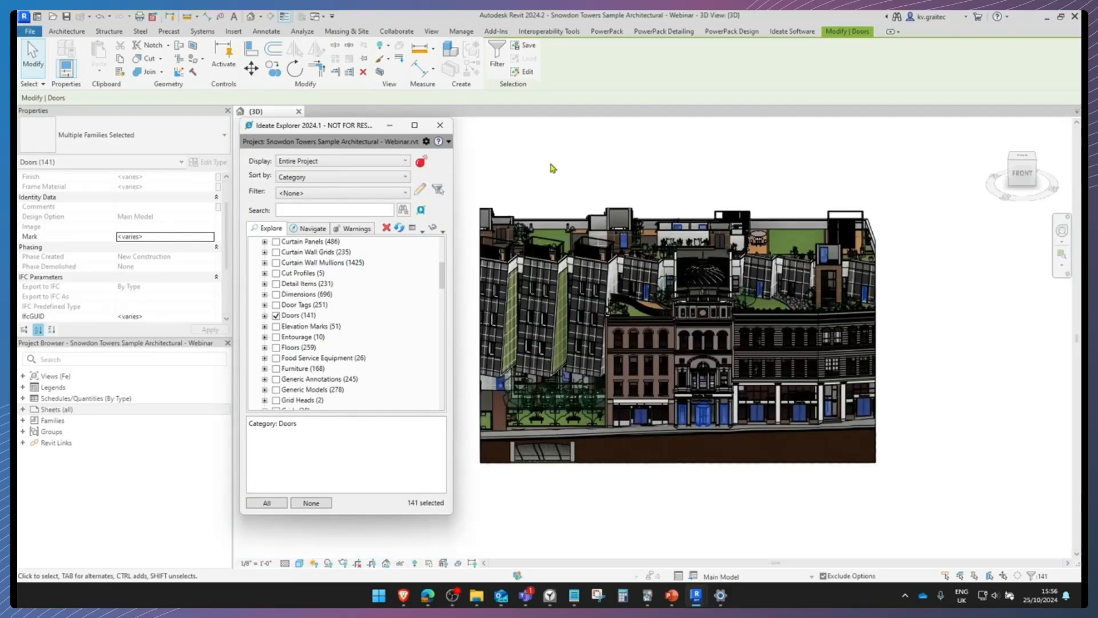
pyautogui.click(552, 173)
pyautogui.scroll(-3, 132, 234)
pyautogui.click(122, 197)
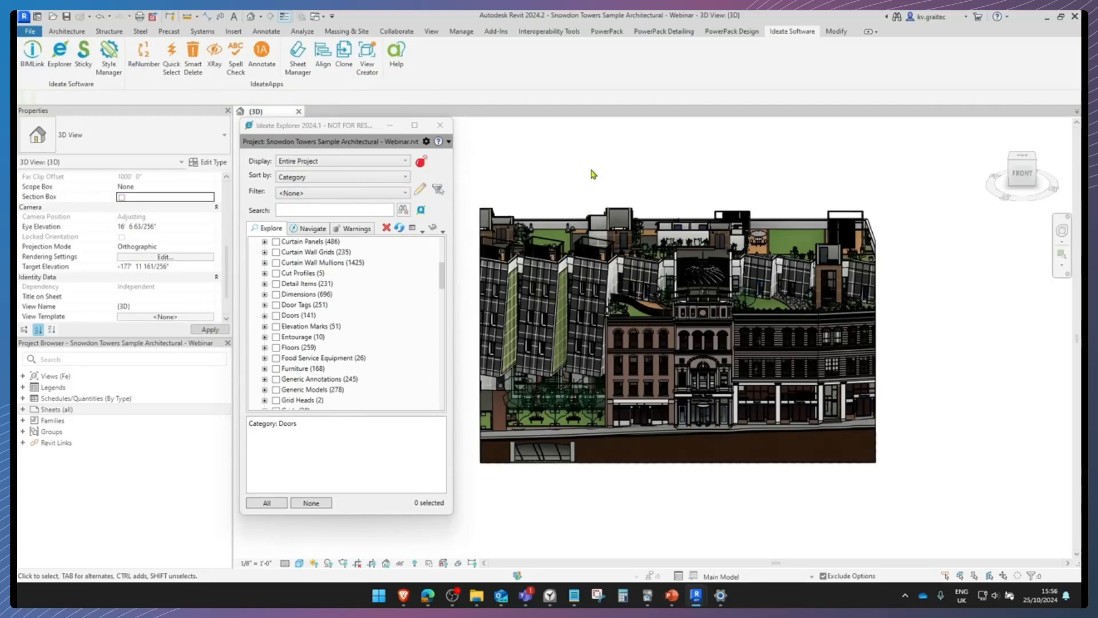
# Filter the project by Doors-Check_Rating and select all Door-Passage-Single-Flush doors
pyautogui.click(400, 197)
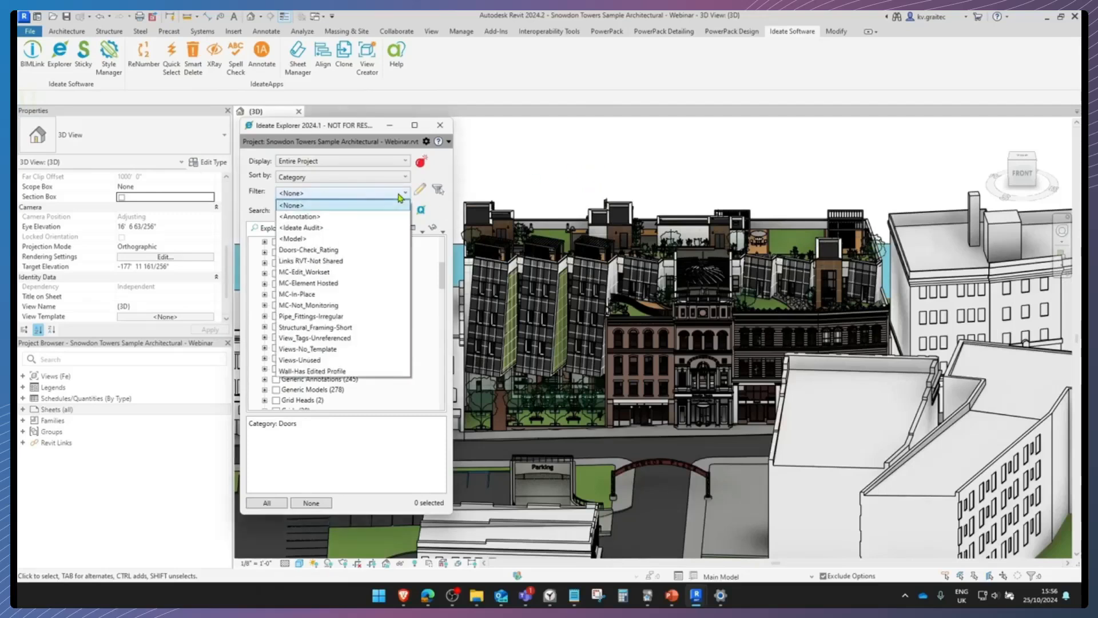
pyautogui.click(327, 251)
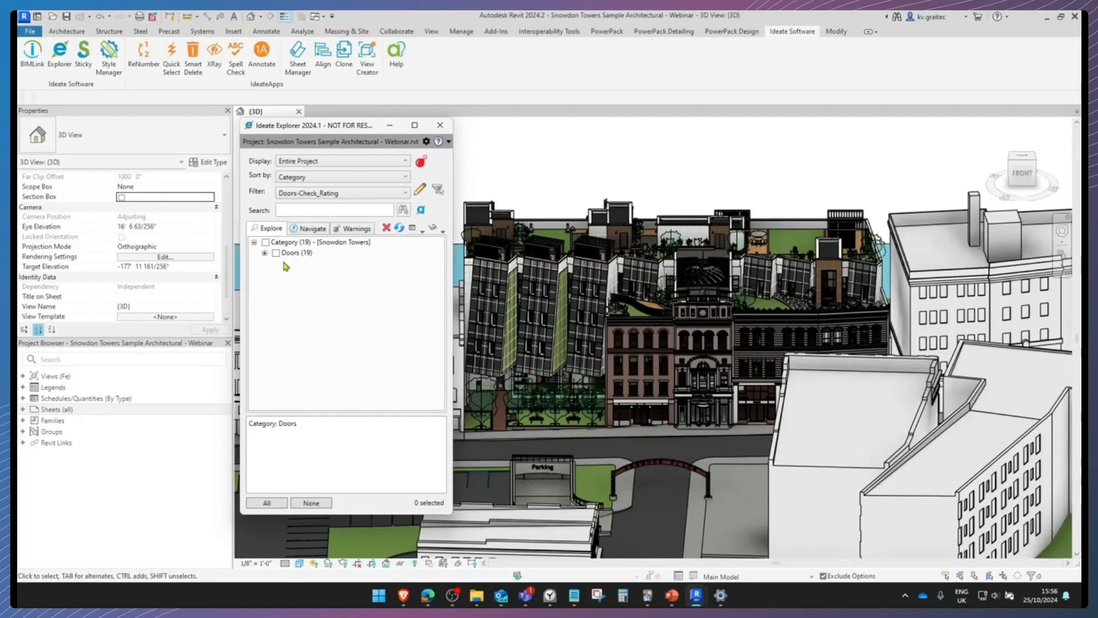
pyautogui.click(265, 254)
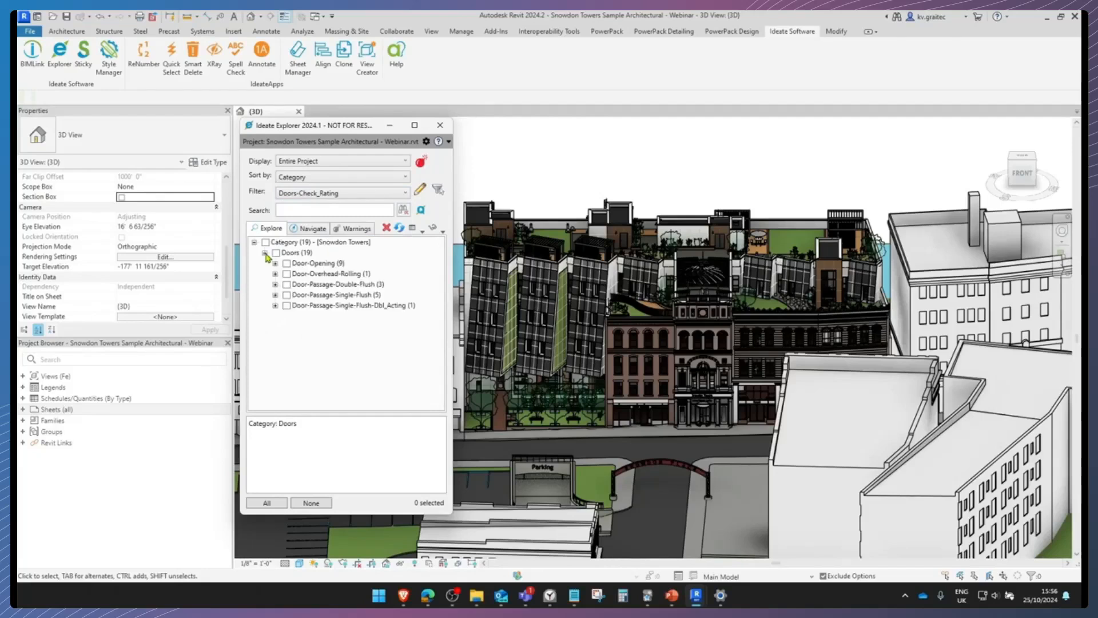
pyautogui.click(275, 295)
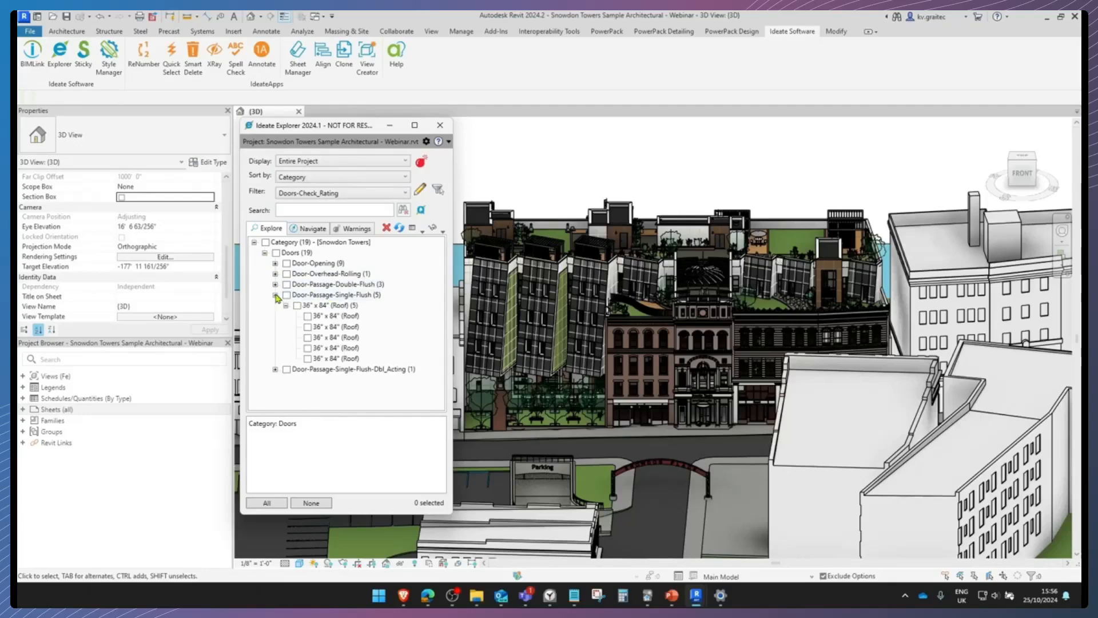
pyautogui.click(287, 295)
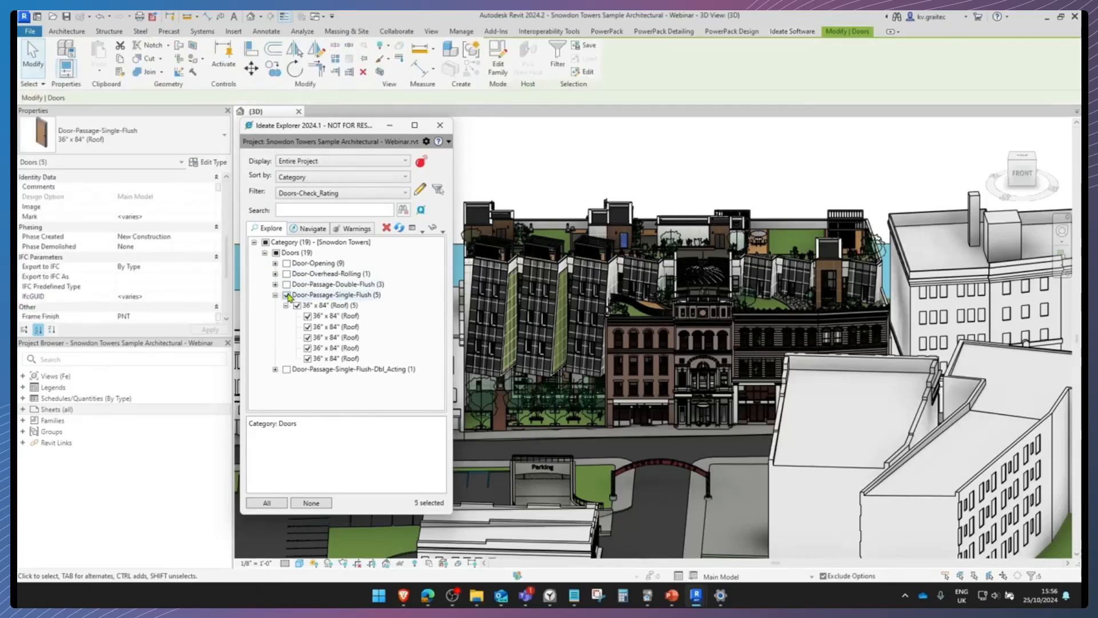
# Show the selected single-flush doors in the 3D view with Selected Elements and inspect them across the roof
pyautogui.click(444, 231)
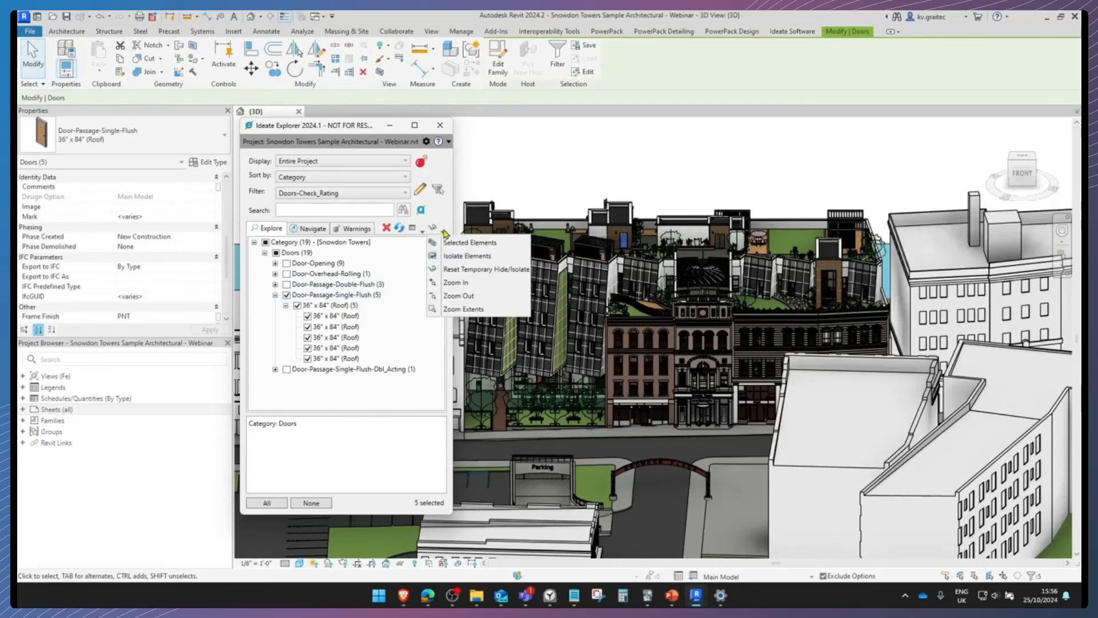
pyautogui.click(472, 248)
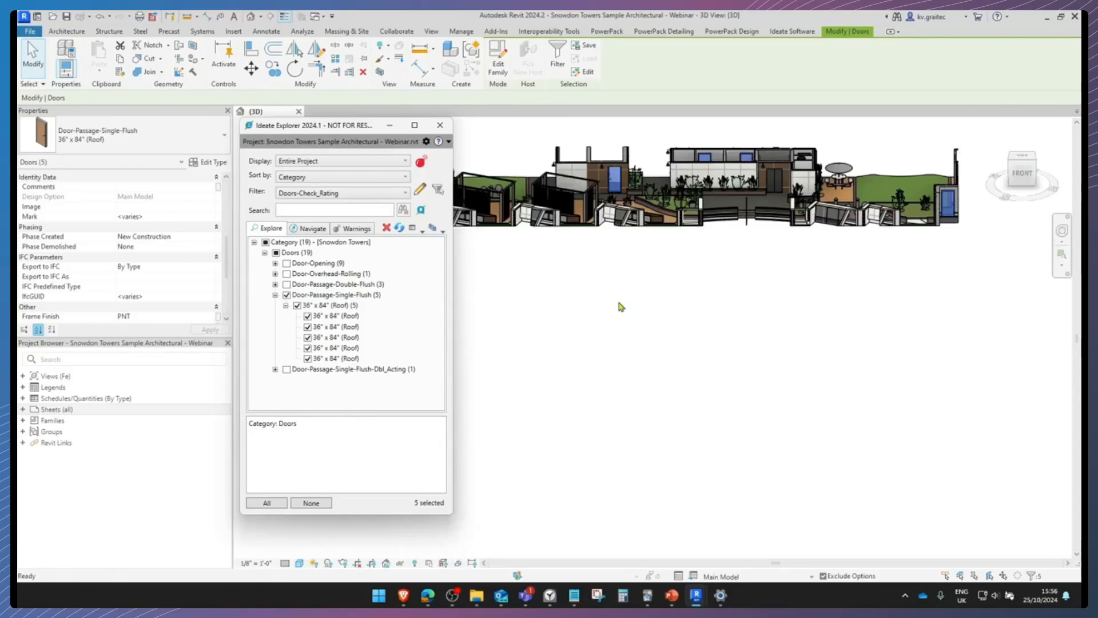
pyautogui.scroll(-1, 653, 301)
pyautogui.moveTo(654, 301); pyautogui.dragTo(762, 343, button='middle')
pyautogui.keyDown('shift'); pyautogui.moveTo(638, 191); pyautogui.dragTo(787, 182, button='middle'); pyautogui.keyUp('shift')
pyautogui.scroll(3, 787, 182)
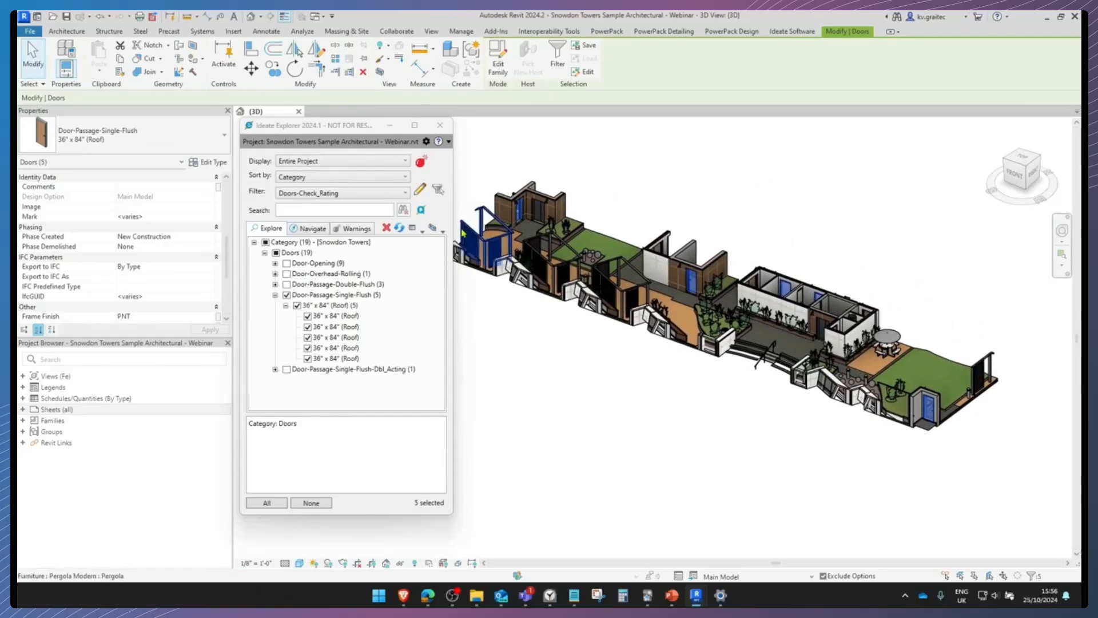
# Review the property conditions of the Doors-Check_Rating filter rule and clear the door selection
pyautogui.click(420, 190)
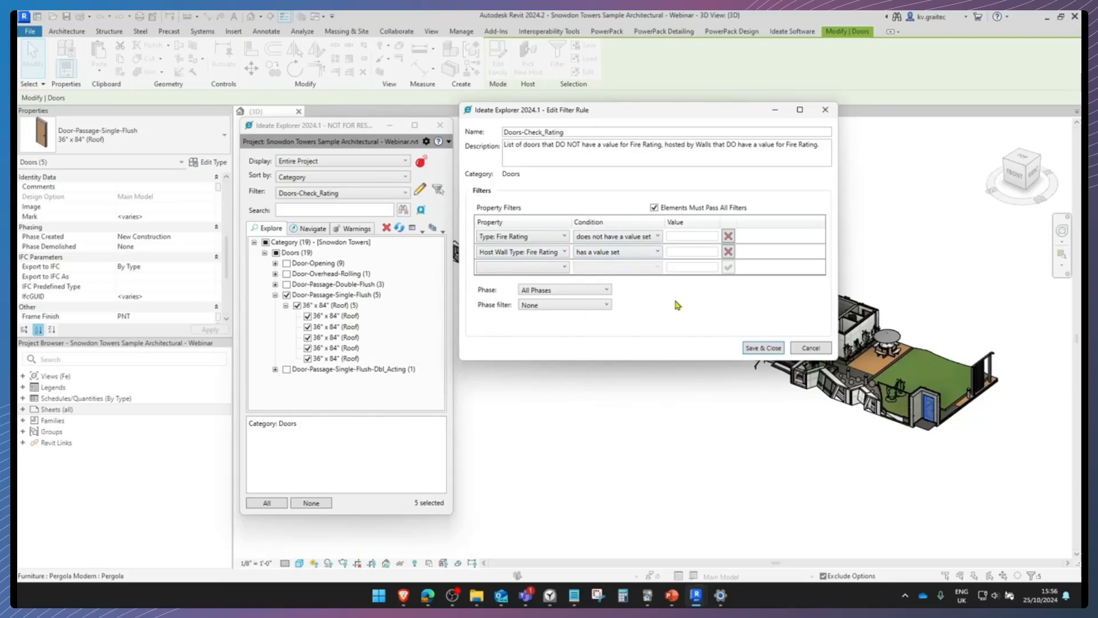
pyautogui.click(806, 349)
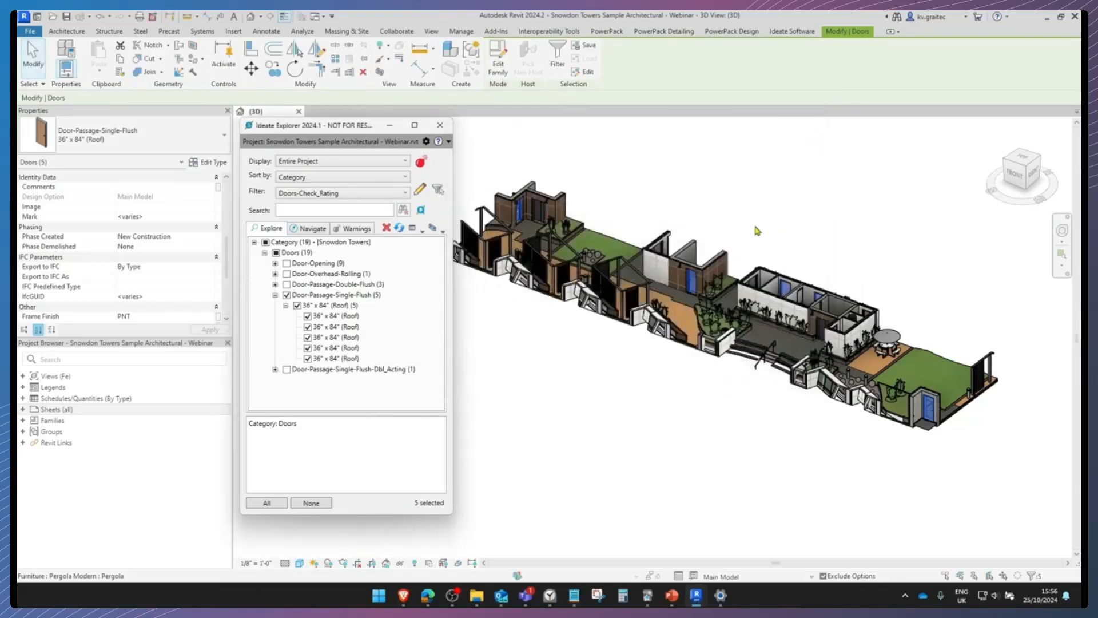
pyautogui.click(760, 216)
# Check the Fire Rating in the type properties of the flush door in the brown rooftop wall, leaving it unedited
pyautogui.scroll(5, 680, 295)
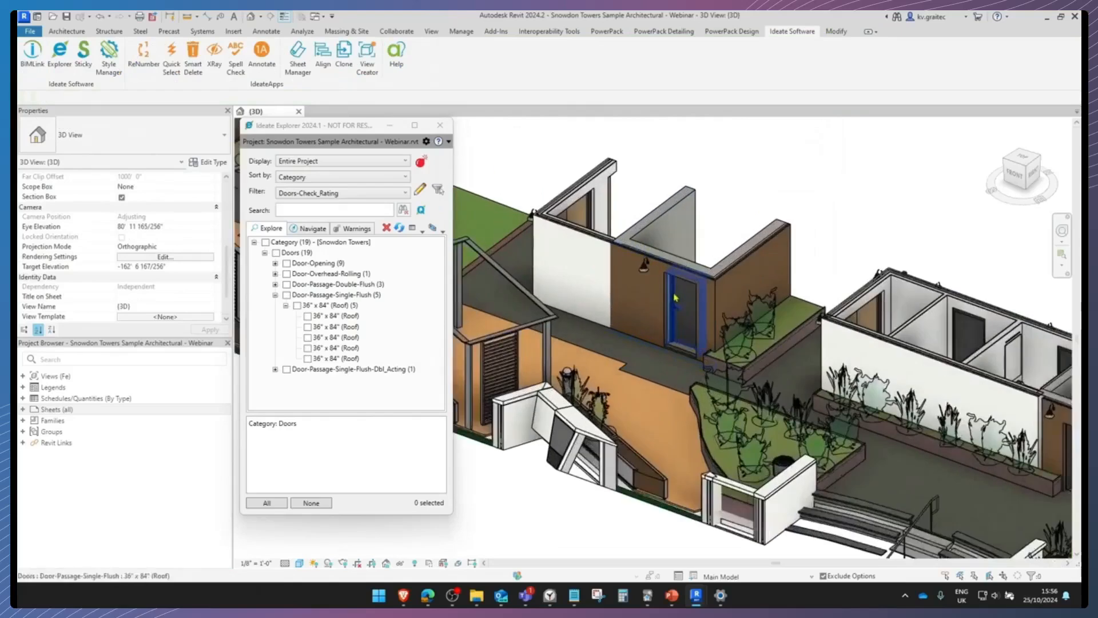
pyautogui.click(678, 306)
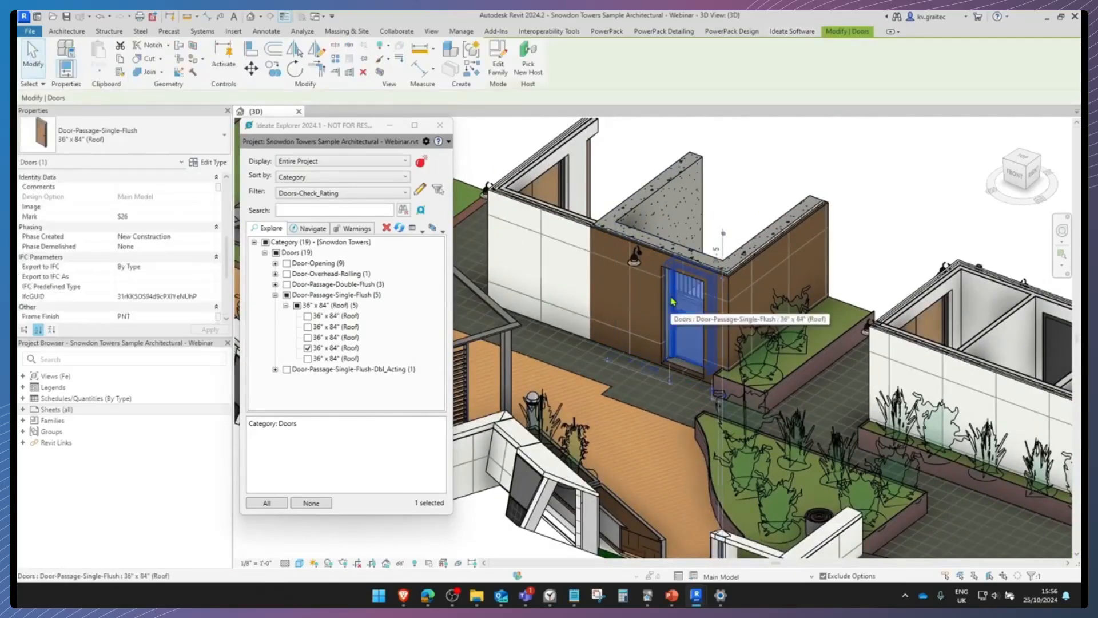
pyautogui.click(217, 165)
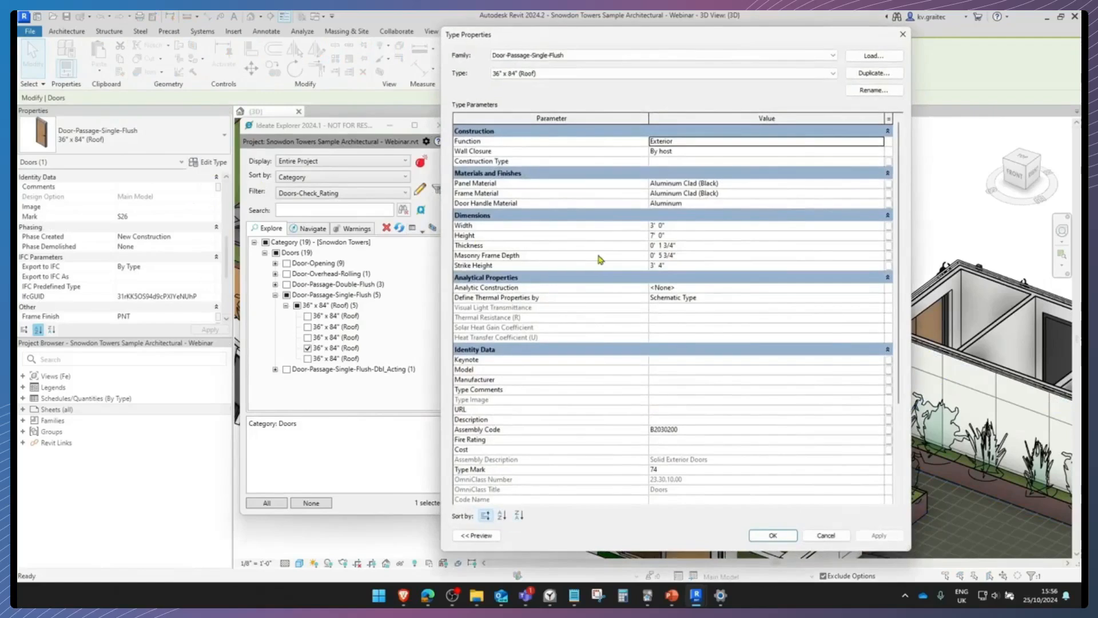
pyautogui.scroll(-5, 589, 275)
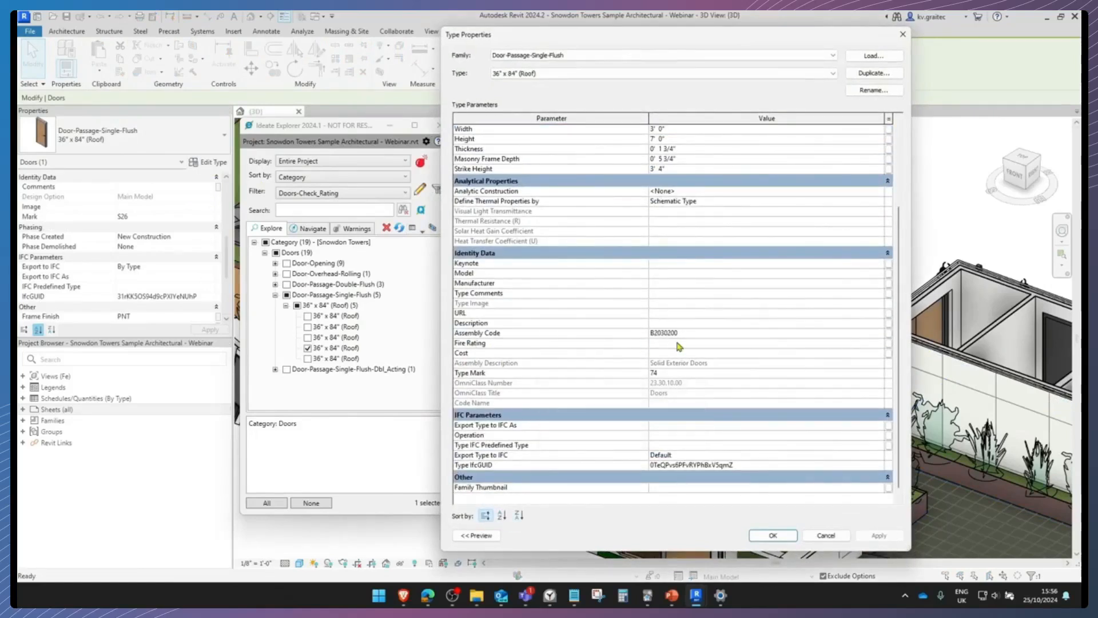
pyautogui.click(903, 34)
pyautogui.click(803, 141)
# Reselect all 36" x 84" (Roof) doors and inspect them from the back of the roof
pyautogui.scroll(-5, 814, 153)
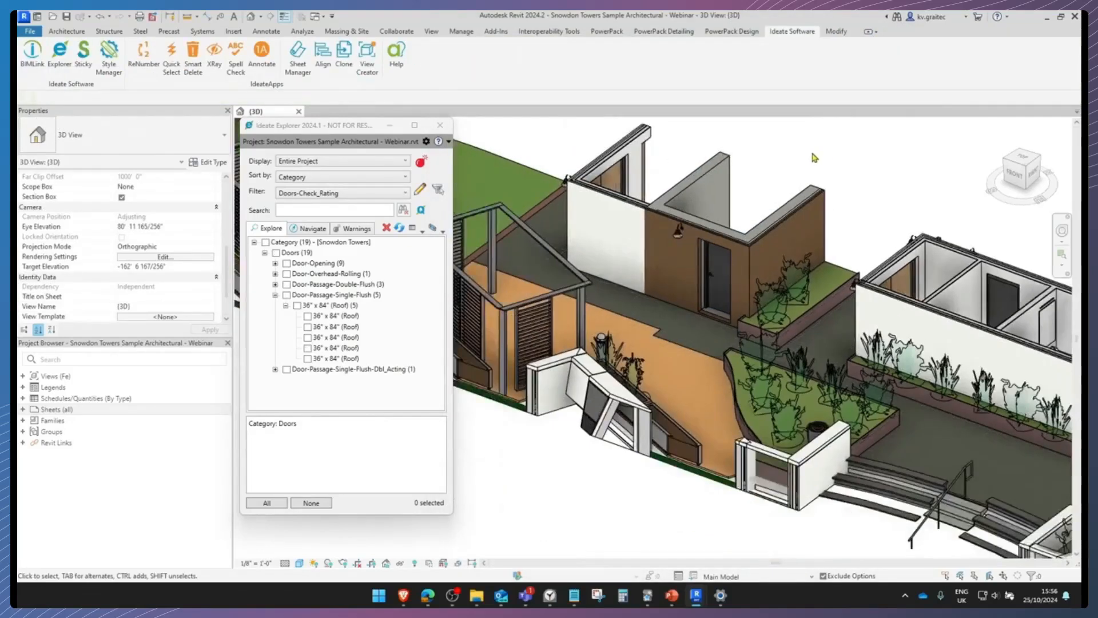
pyautogui.moveTo(813, 154); pyautogui.dragTo(681, 200, button='middle')
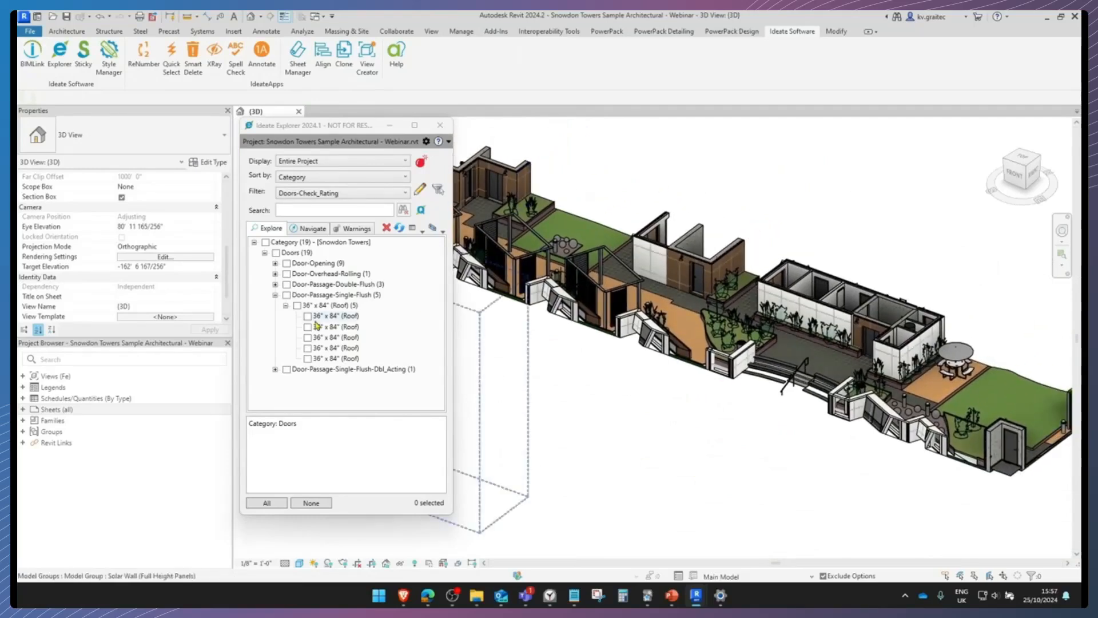
pyautogui.click(297, 305)
pyautogui.moveTo(600, 250); pyautogui.dragTo(567, 254, button='middle')
pyautogui.scroll(-1, 864, 252)
pyautogui.moveTo(862, 253); pyautogui.dragTo(515, 241, button='middle')
pyautogui.scroll(5, 760, 349)
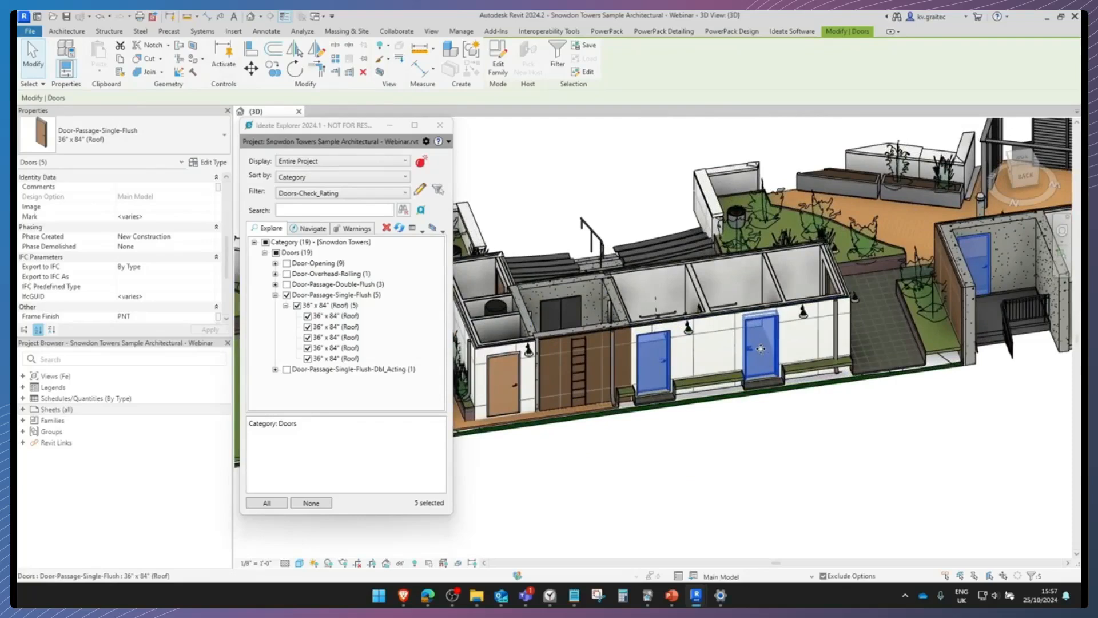
# Check the Fire Rating in the type properties of a selected door in the white rear rooftop wall, then clear the selection
pyautogui.click(760, 349)
pyautogui.click(208, 162)
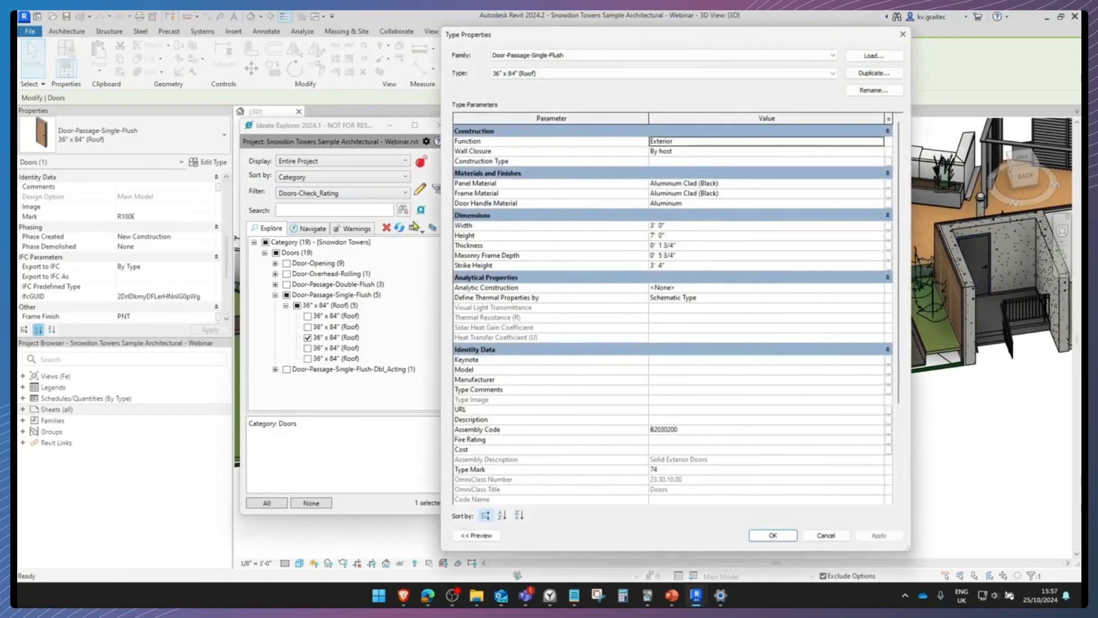
pyautogui.scroll(-3, 589, 297)
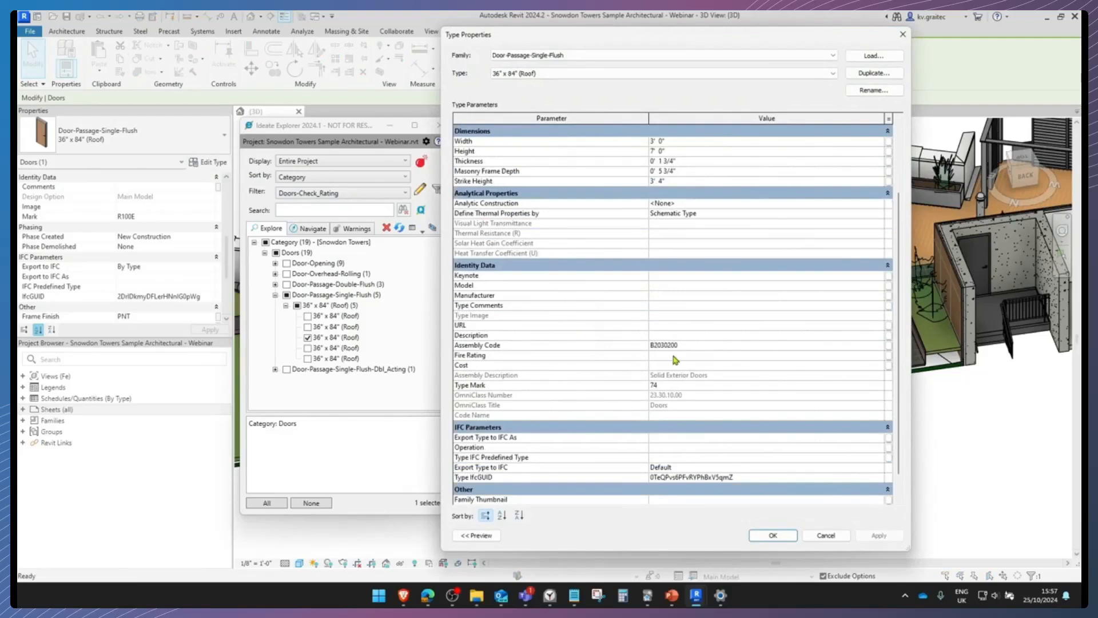
pyautogui.click(902, 35)
pyautogui.scroll(-3, 652, 237)
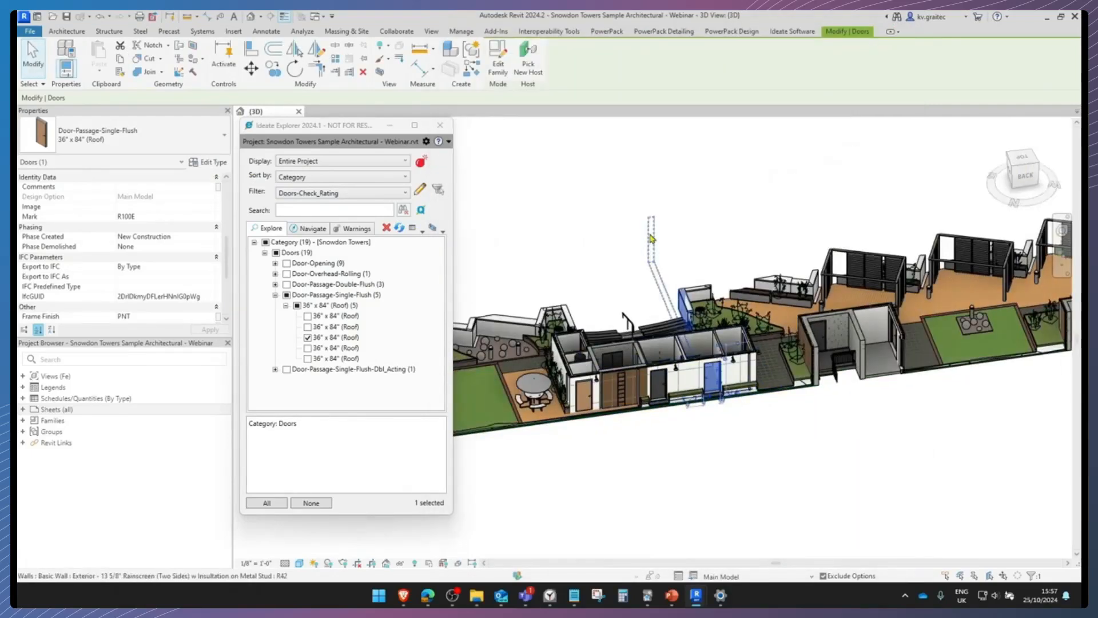
pyautogui.click(652, 238)
pyautogui.click(612, 178)
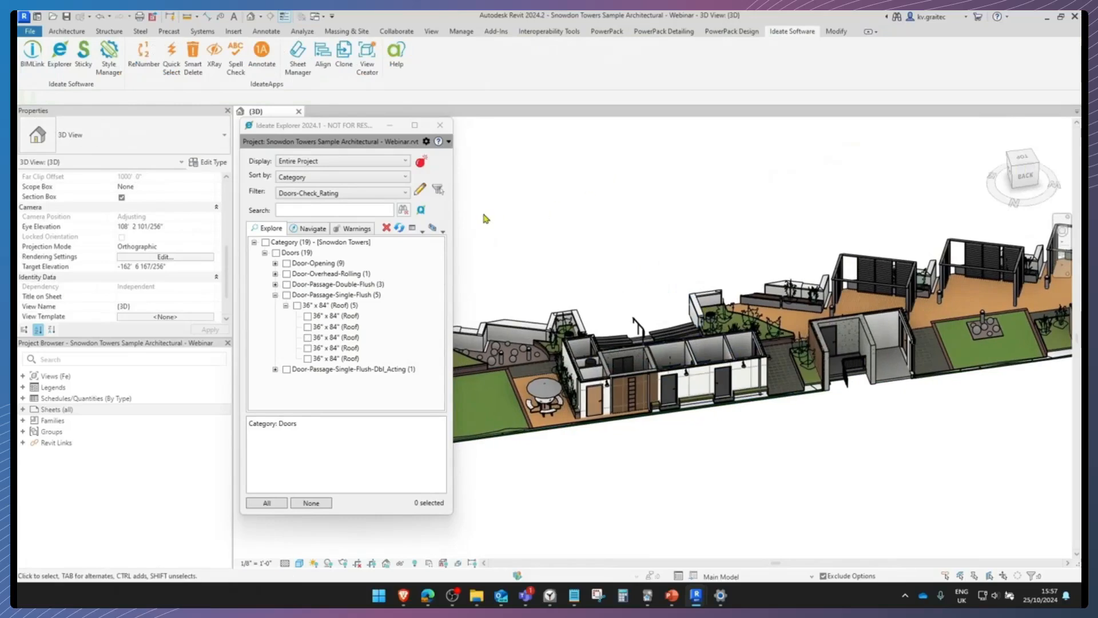
# Turn off the 3D view's section box and filter the project by MC-In-Place, expanding the Stairs and Walls categories
pyautogui.click(121, 198)
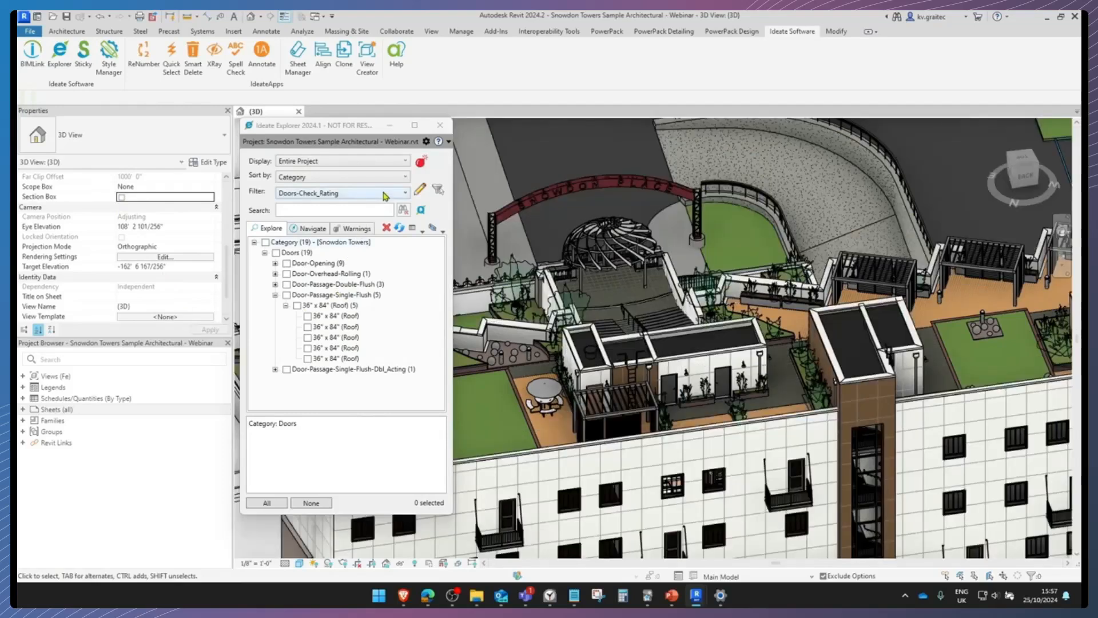
pyautogui.click(382, 194)
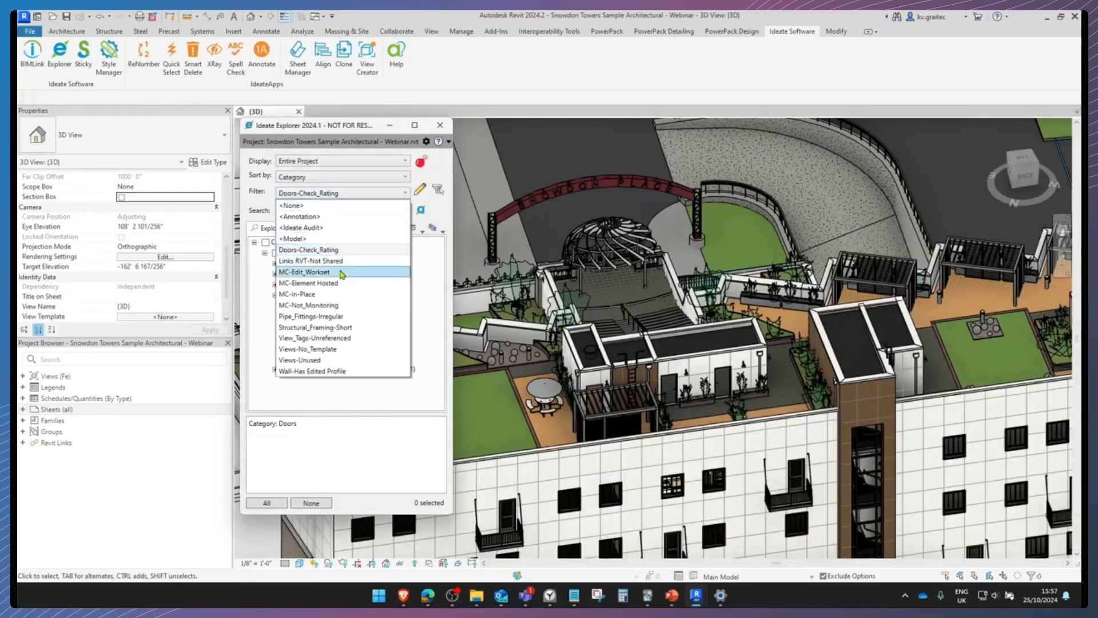
pyautogui.click(334, 294)
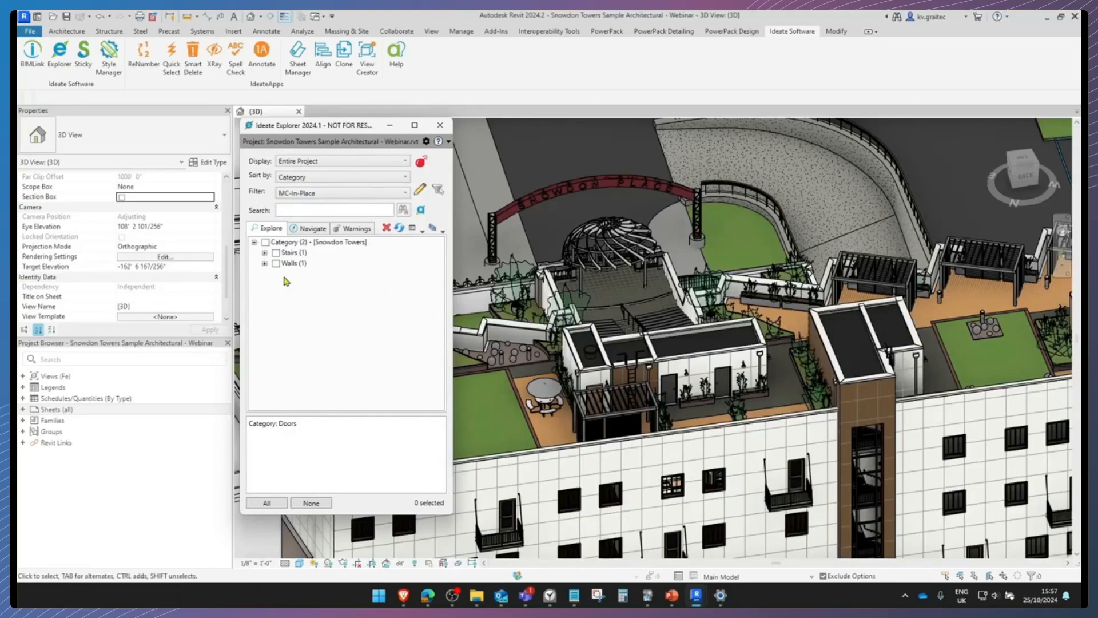
pyautogui.click(264, 264)
pyautogui.click(265, 253)
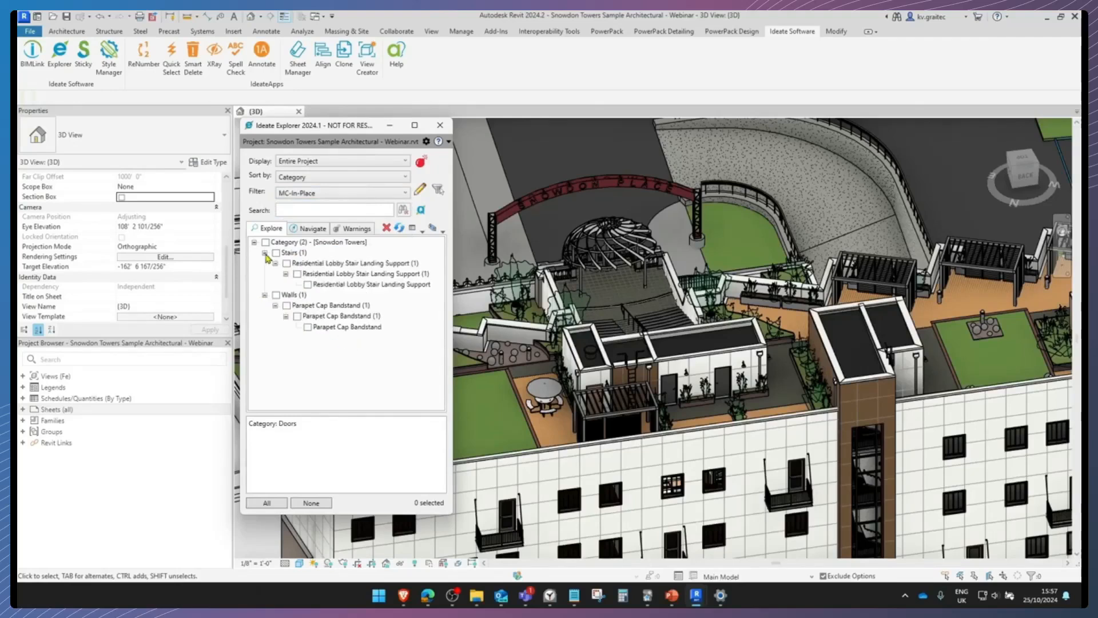
# Select the in-place Parapet Cap Bandstand wall and crop the 3D view around it with a selection box
pyautogui.click(276, 295)
pyautogui.keyDown('shift'); pyautogui.moveTo(611, 304); pyautogui.dragTo(656, 320, button='middle'); pyautogui.keyUp('shift')
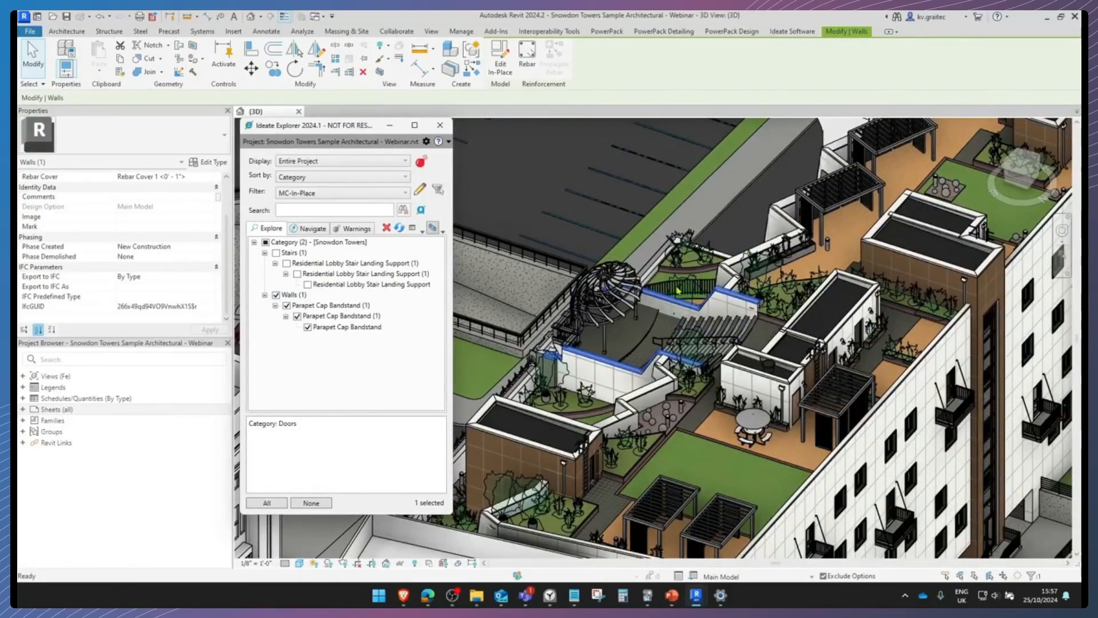
pyautogui.press('b')
pyautogui.press('x')
pyautogui.scroll(-3, 755, 300)
pyautogui.keyDown('shift'); pyautogui.moveTo(800, 306); pyautogui.dragTo(887, 313, button='middle'); pyautogui.keyUp('shift')
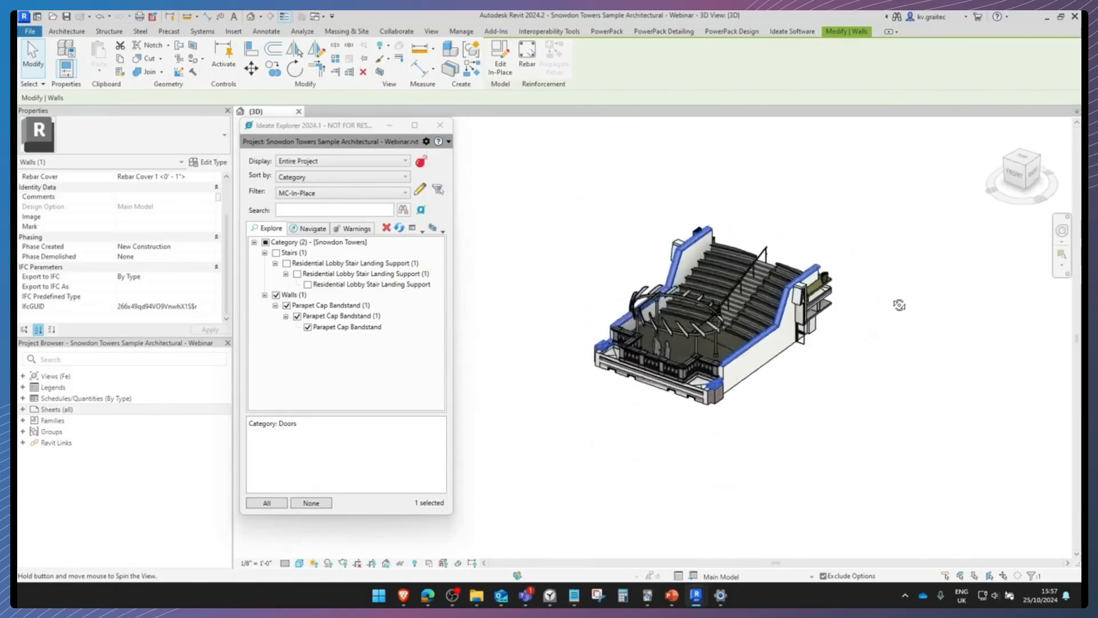
pyautogui.scroll(3, 616, 262)
pyautogui.keyDown('shift'); pyautogui.moveTo(616, 262); pyautogui.dragTo(647, 253, button='middle'); pyautogui.keyUp('shift')
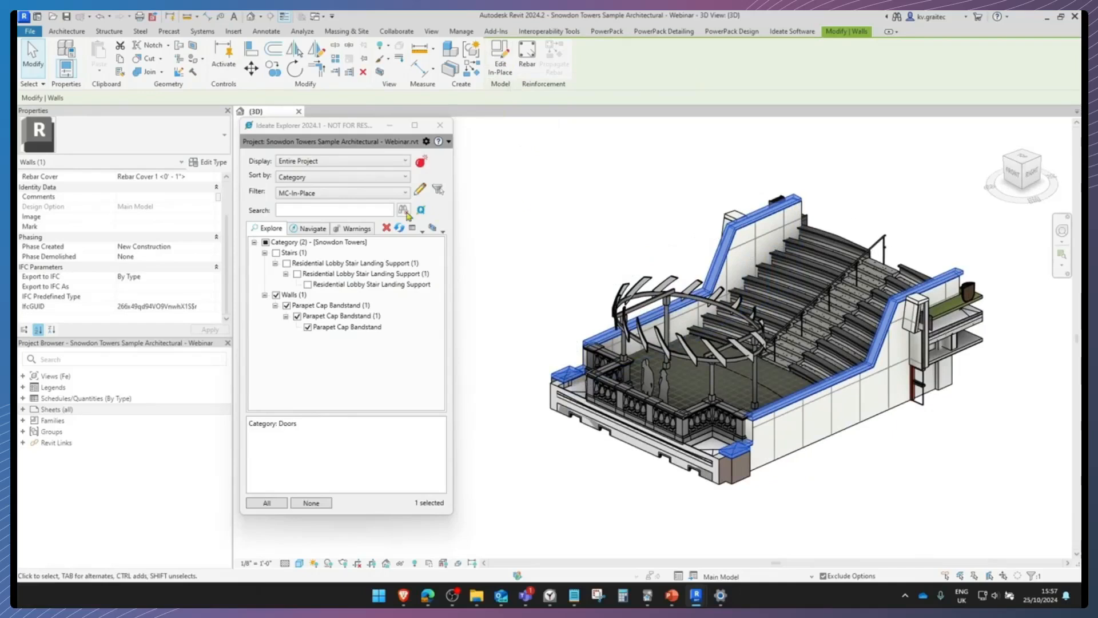
# Review the MC-In-Place filter rule's definition and turn off the 3D view's section box
pyautogui.click(420, 189)
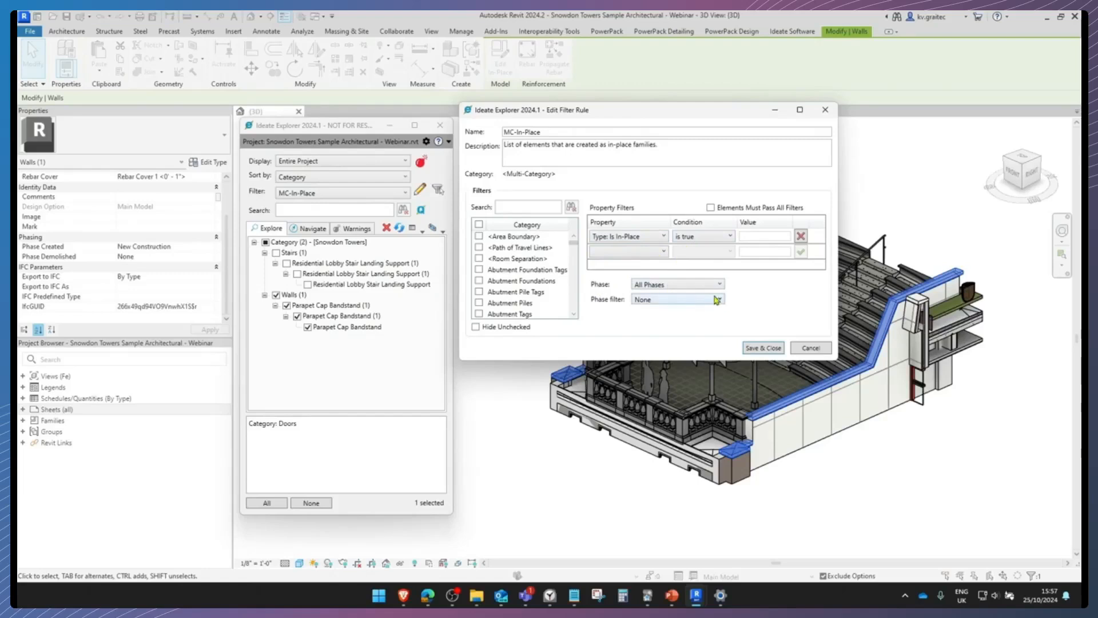
pyautogui.click(824, 110)
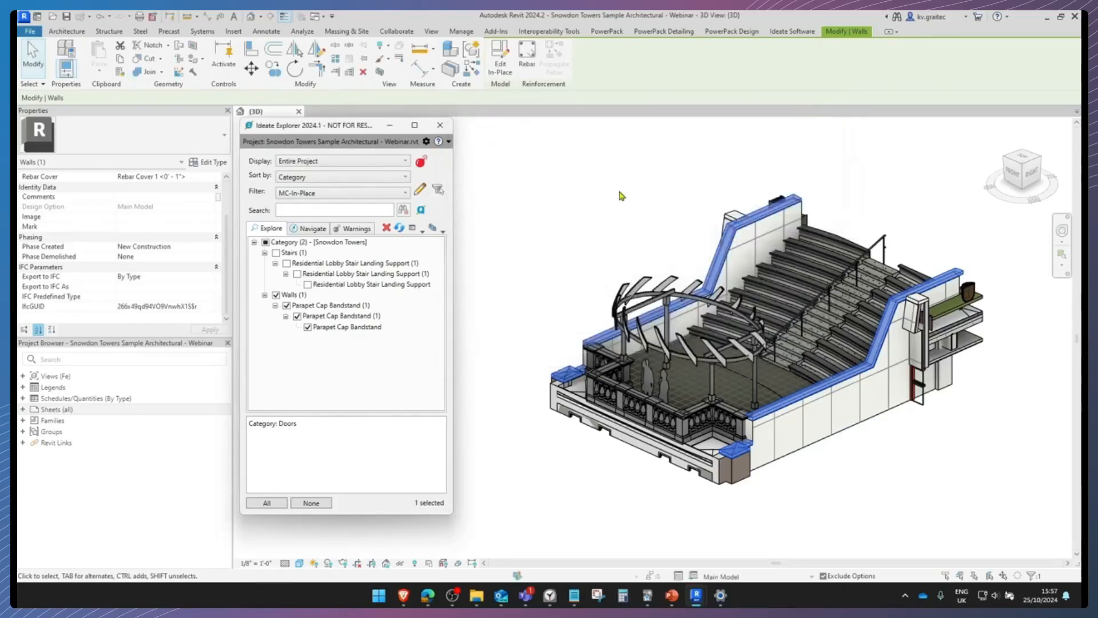
pyautogui.scroll(-3, 150, 237)
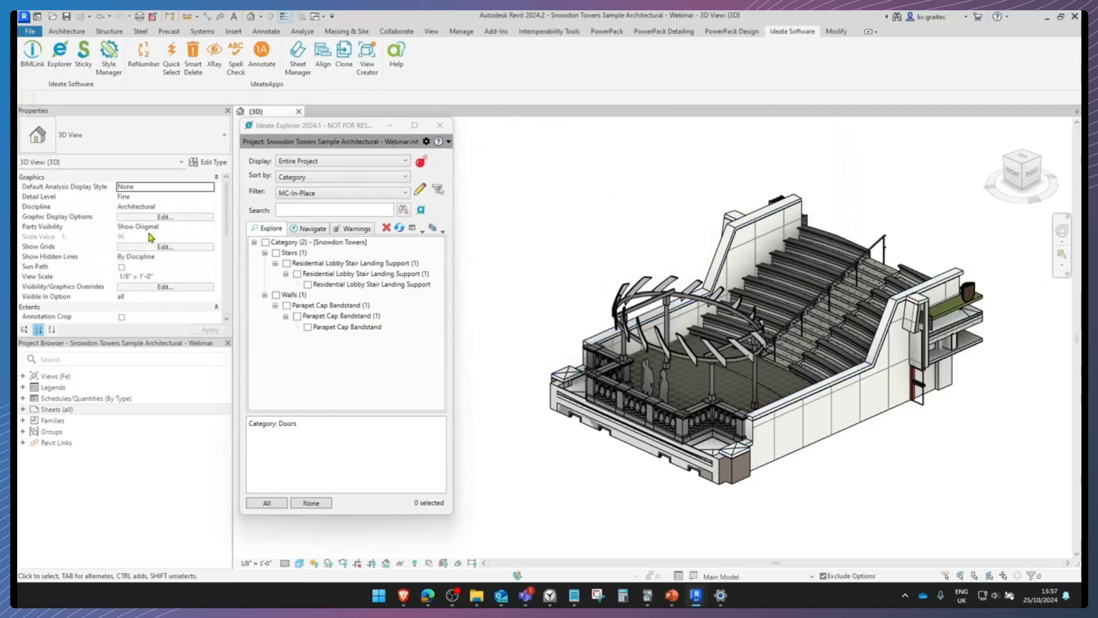
pyautogui.click(121, 247)
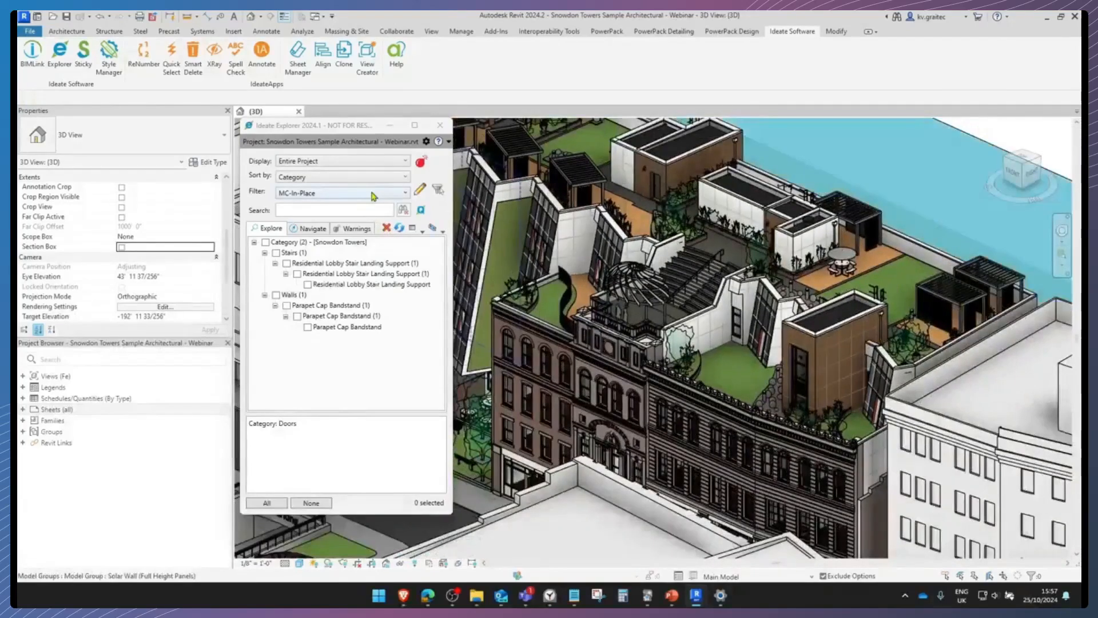
# Filter the project by Views-No_Template and expand the views that are placed on sheets
pyautogui.click(374, 194)
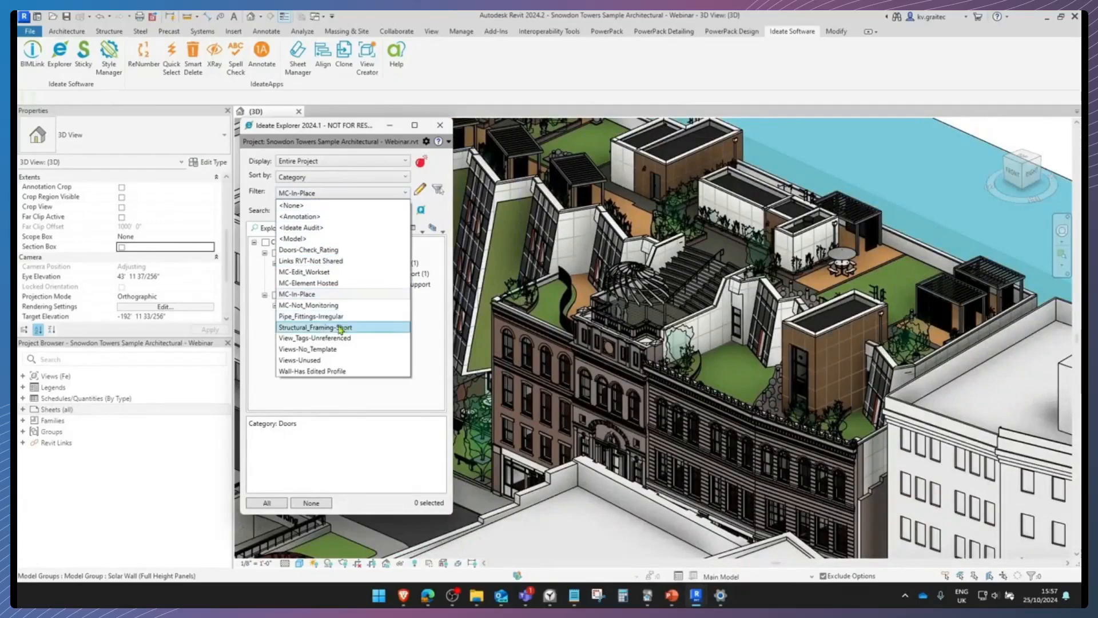
pyautogui.click(350, 349)
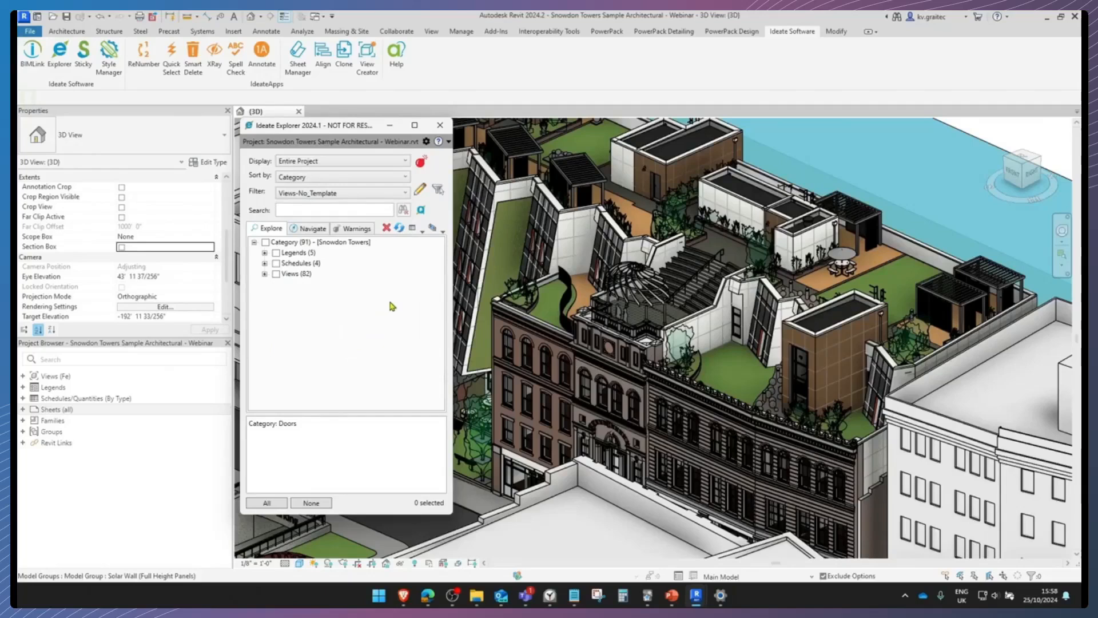
pyautogui.click(265, 274)
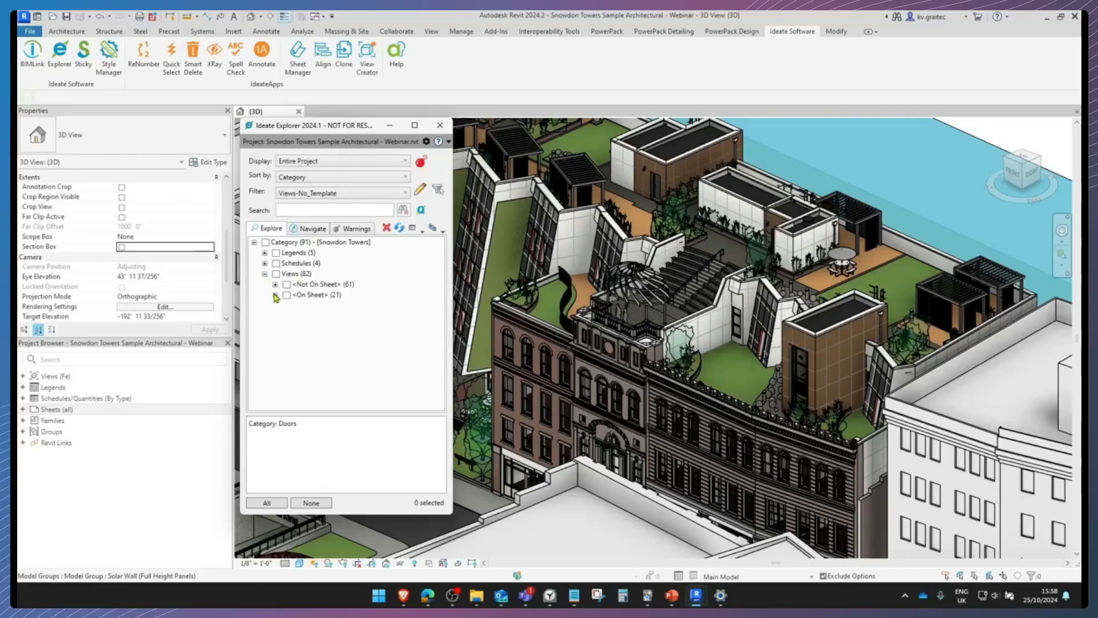
pyautogui.click(275, 295)
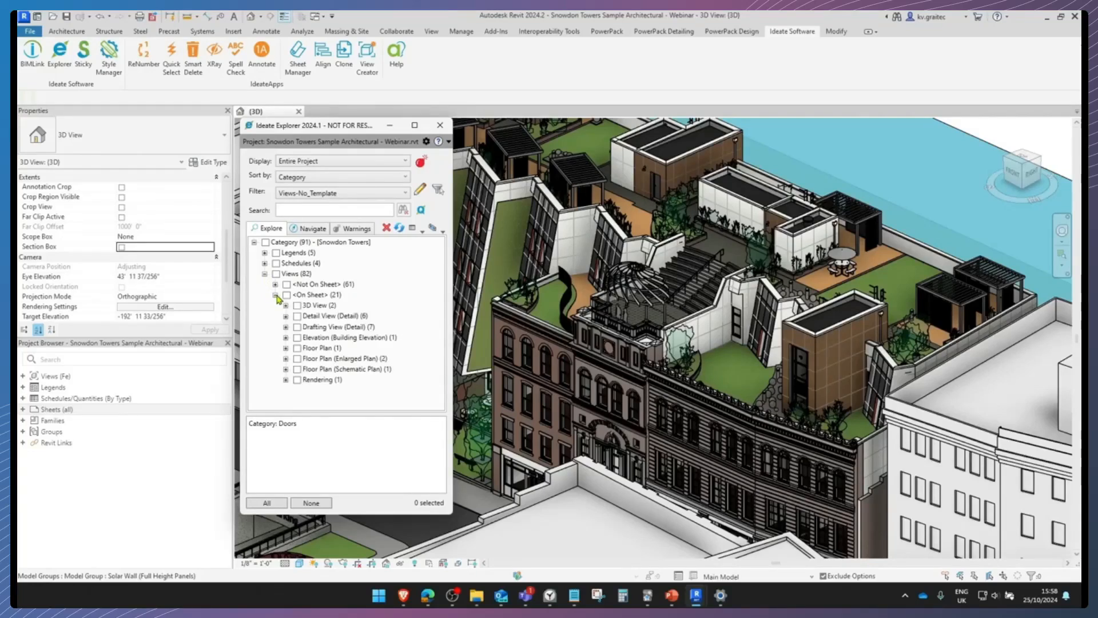
# Open the building elevation South - Block 39 from the filtered on-sheet views
pyautogui.click(317, 338)
pyautogui.click(286, 337)
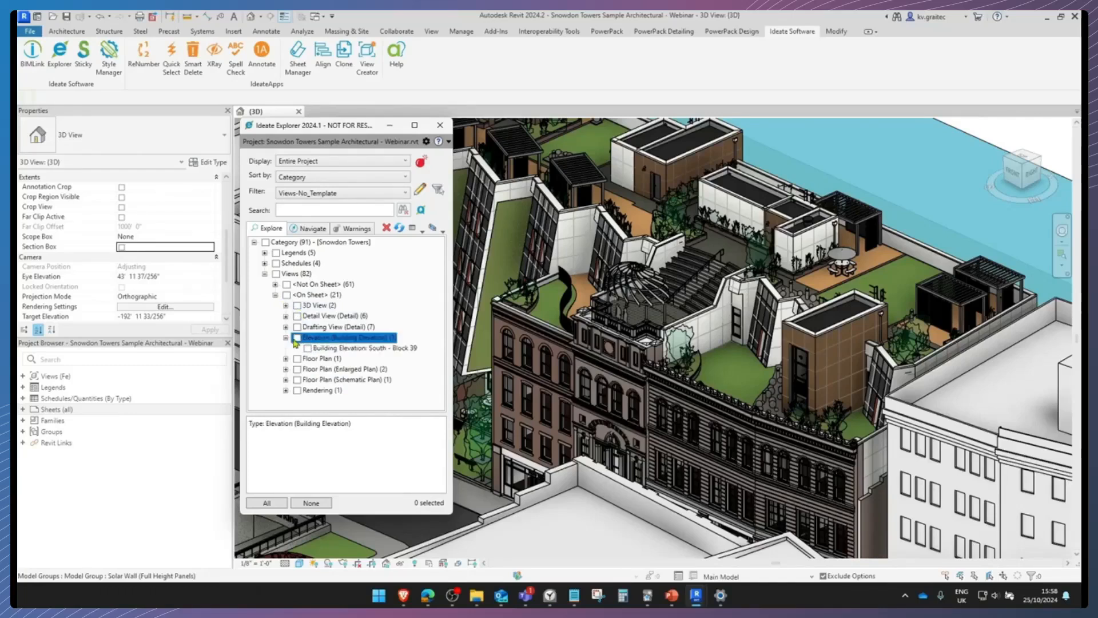
pyautogui.doubleClick(357, 348)
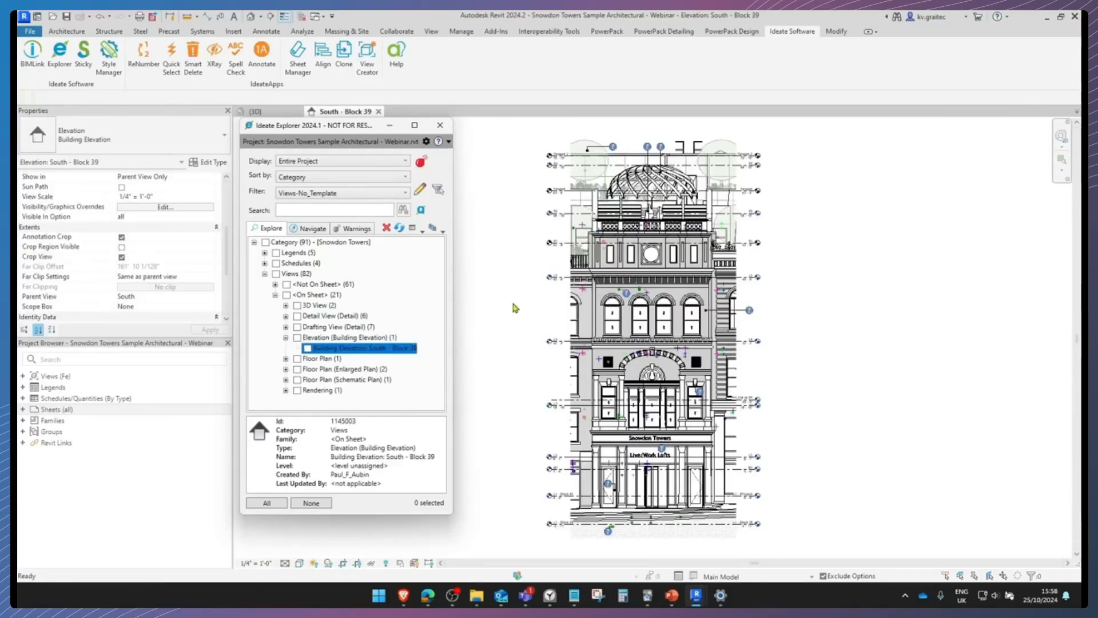
# Check the elevation's View Template property and review the Views-No_Template filter rule's definition
pyautogui.moveTo(514, 305); pyautogui.dragTo(540, 303, button='middle')
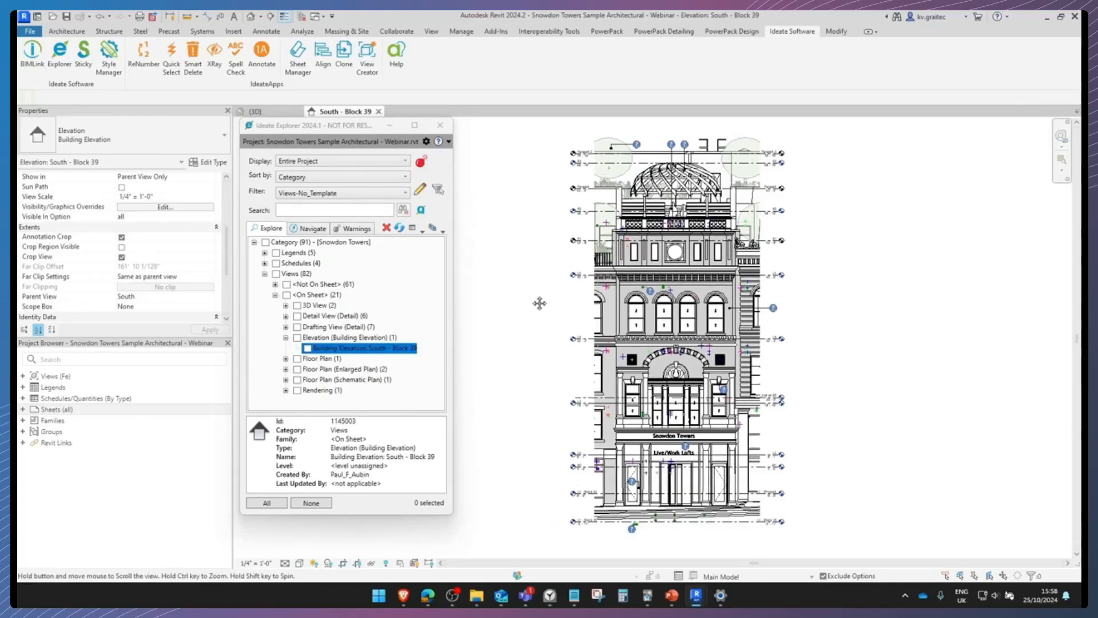
pyautogui.scroll(-5, 132, 229)
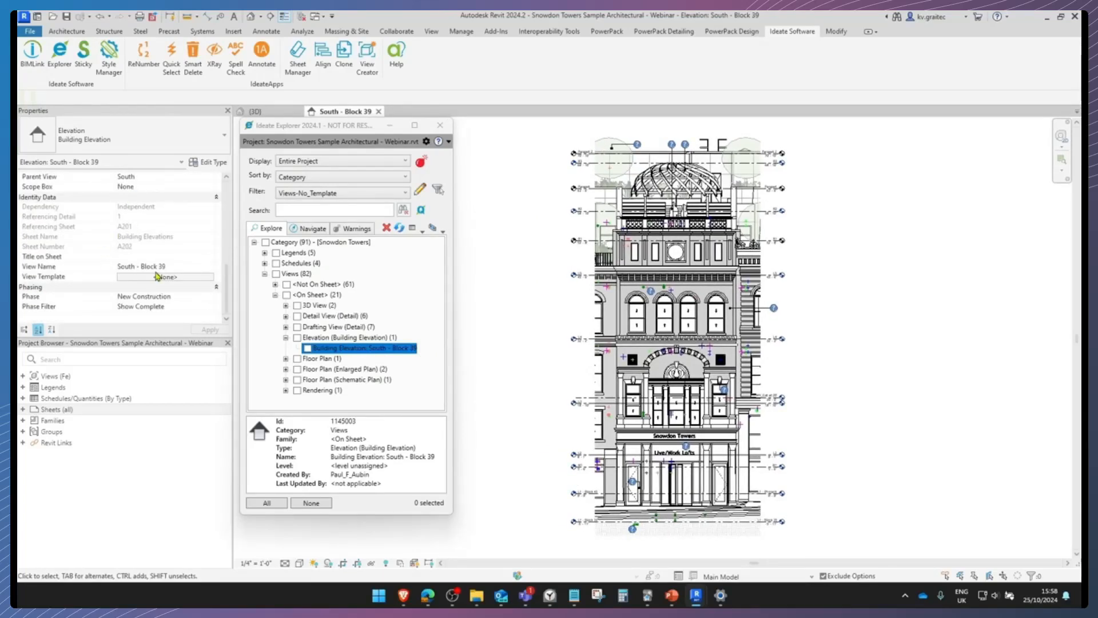
pyautogui.click(420, 190)
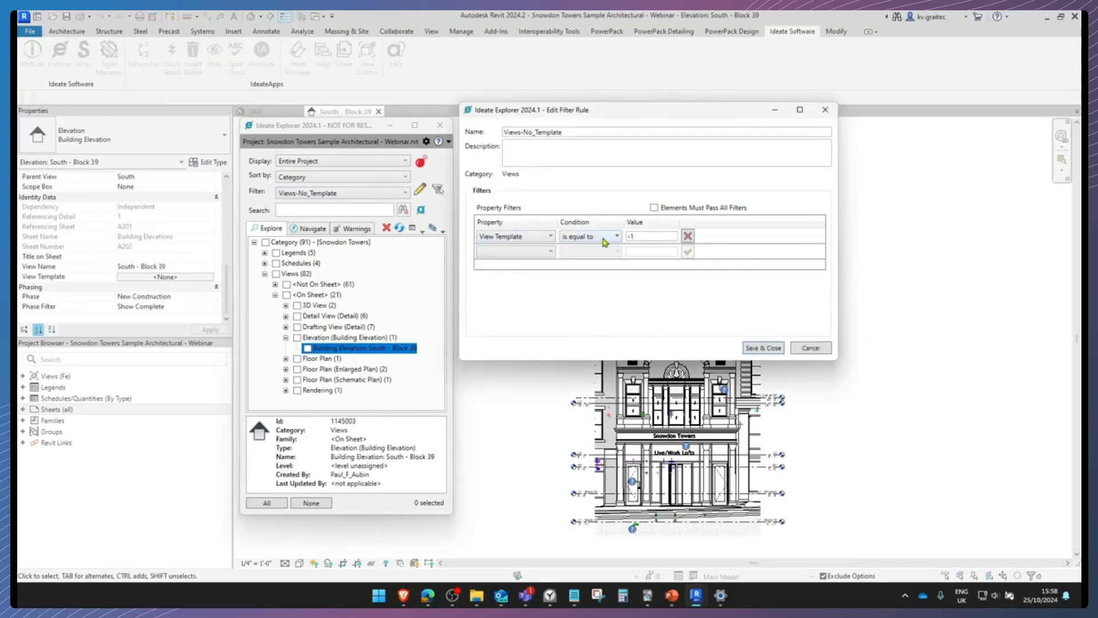
pyautogui.click(825, 109)
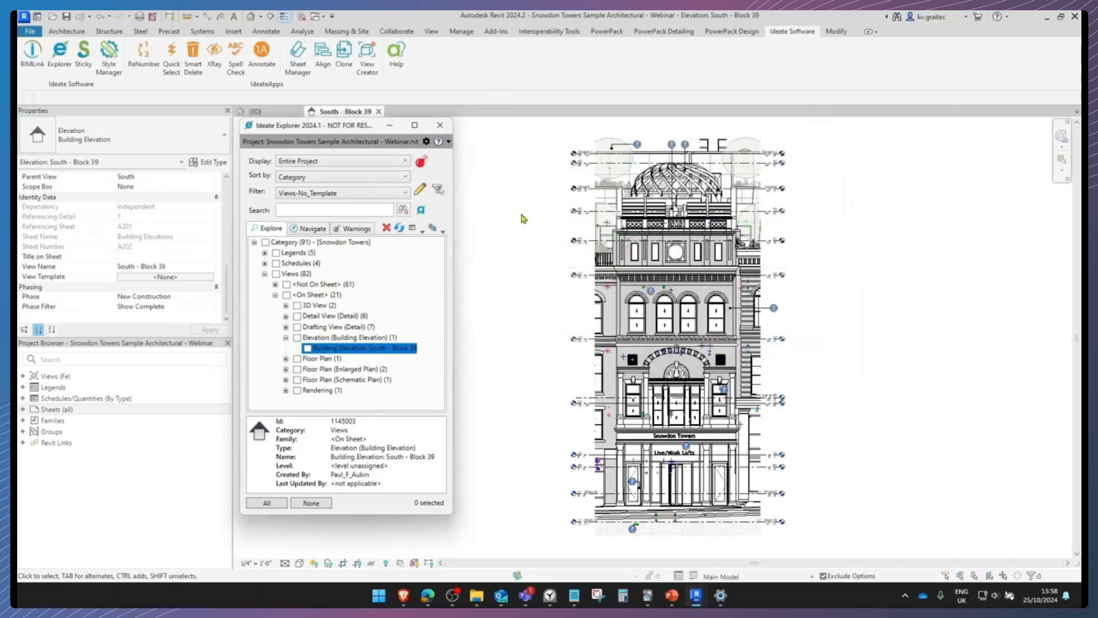
# Open the floor plan R2 from the filtered on-sheet views and check its View Template property
pyautogui.click(316, 359)
pyautogui.click(286, 360)
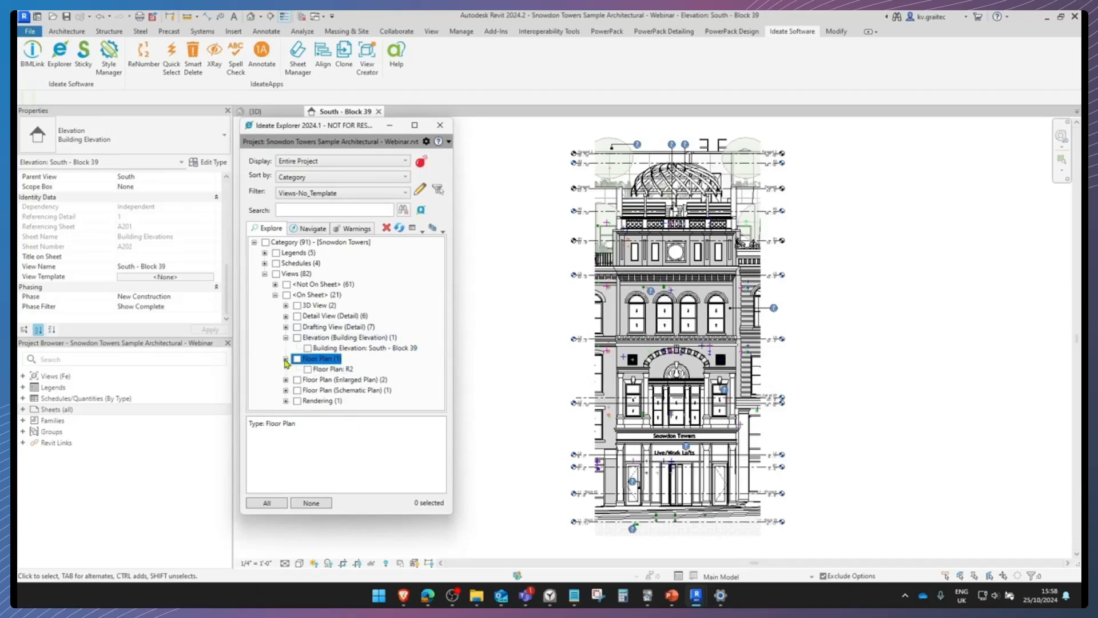
pyautogui.click(329, 369)
pyautogui.doubleClick(327, 369)
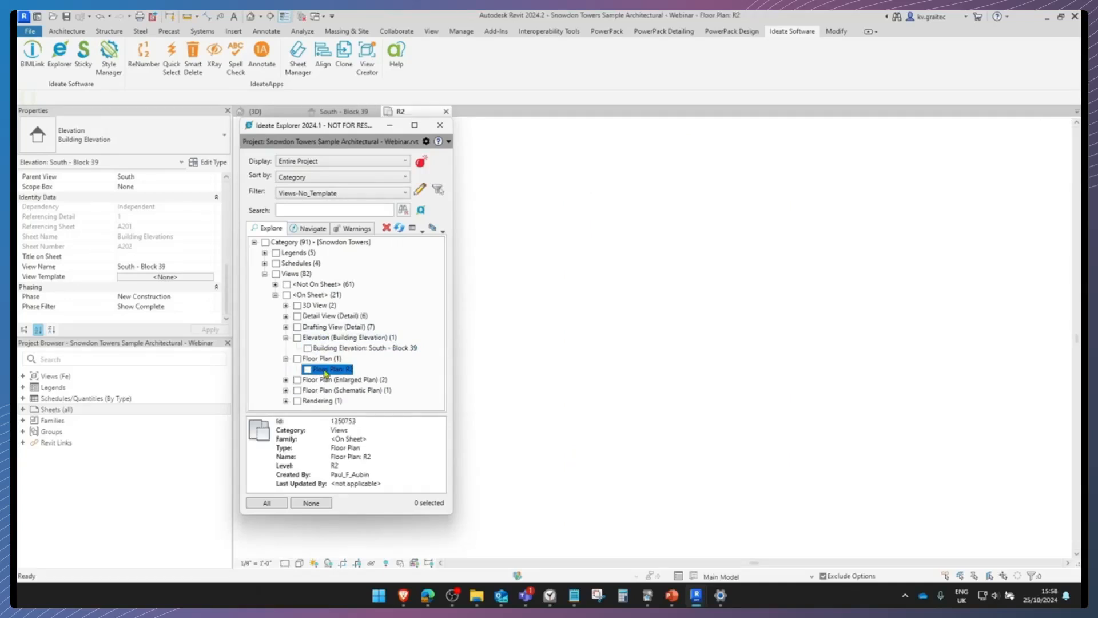
pyautogui.scroll(-4, 642, 164)
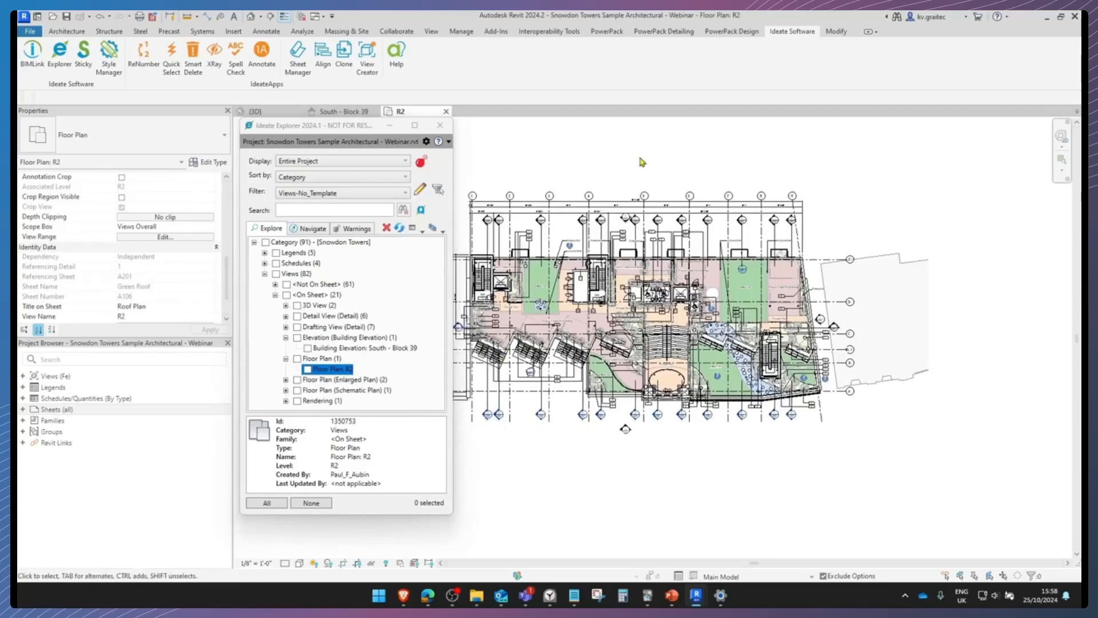
pyautogui.scroll(-2, 136, 256)
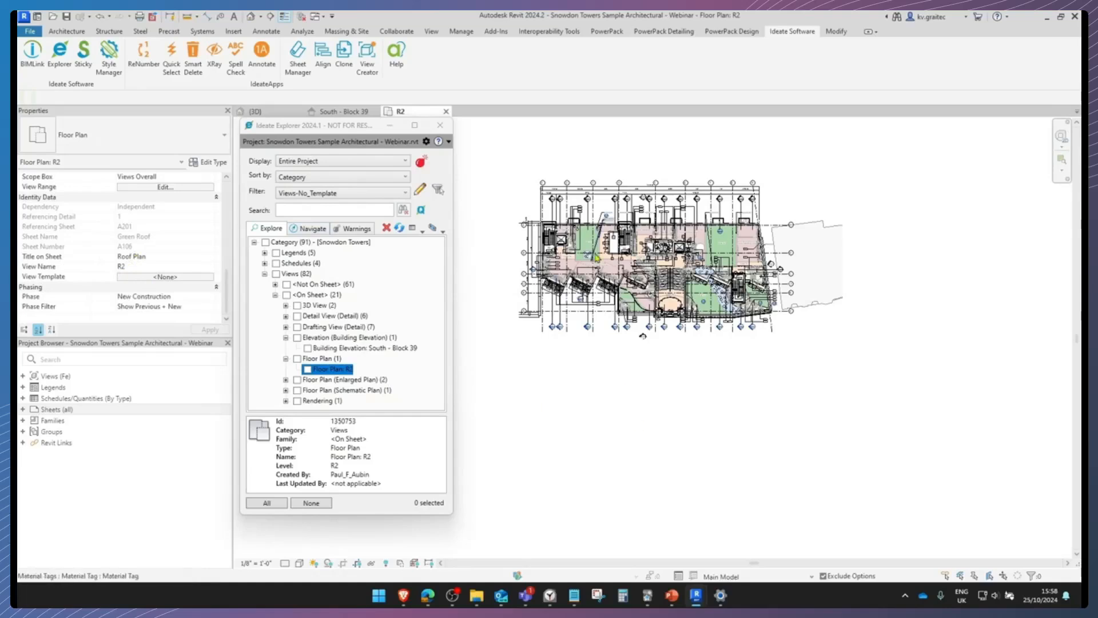
pyautogui.scroll(4, 647, 437)
pyautogui.moveTo(613, 350); pyautogui.dragTo(615, 357, button='middle')
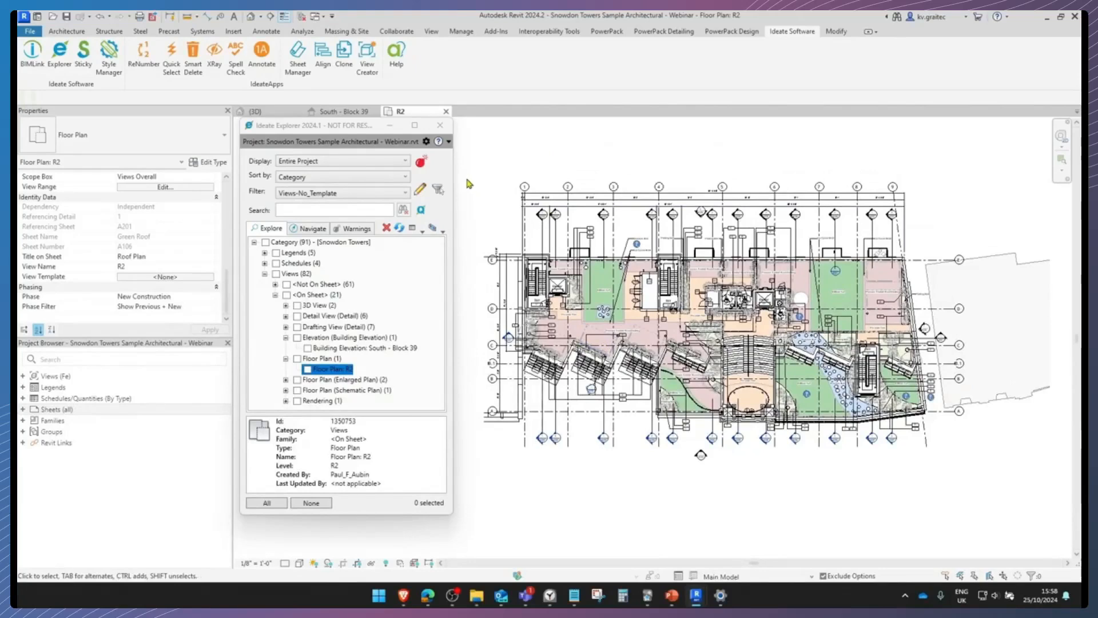
# Open the filter rule manager and view the Basic Rules sample definitions available for loading
pyautogui.click(426, 142)
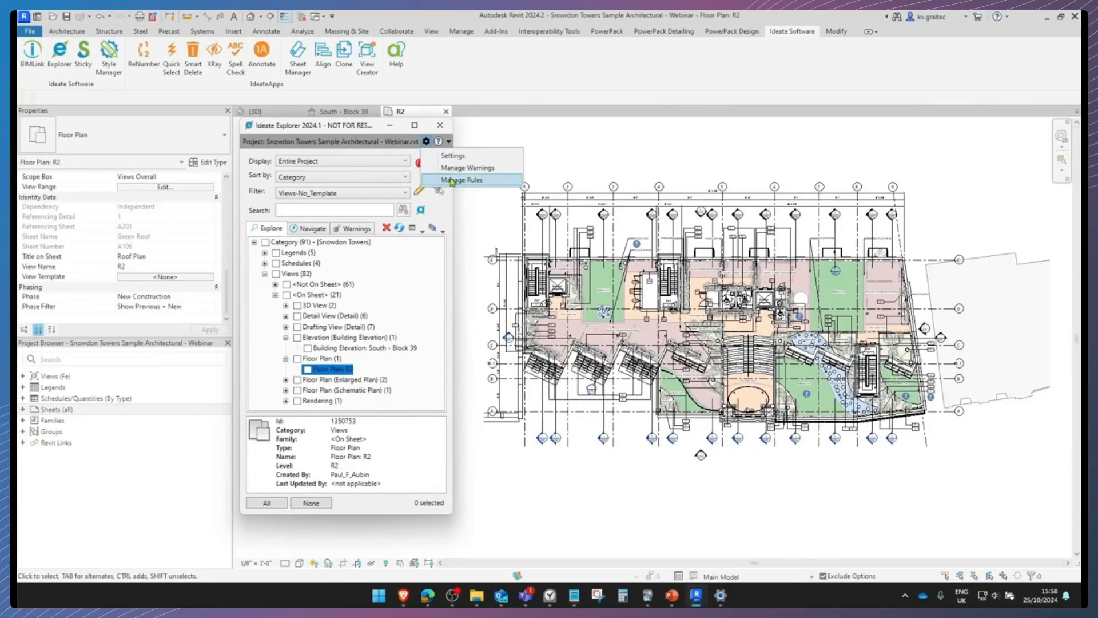
pyautogui.click(460, 179)
pyautogui.moveTo(383, 204); pyautogui.dragTo(527, 84)
pyautogui.moveTo(620, 315); pyautogui.dragTo(672, 498)
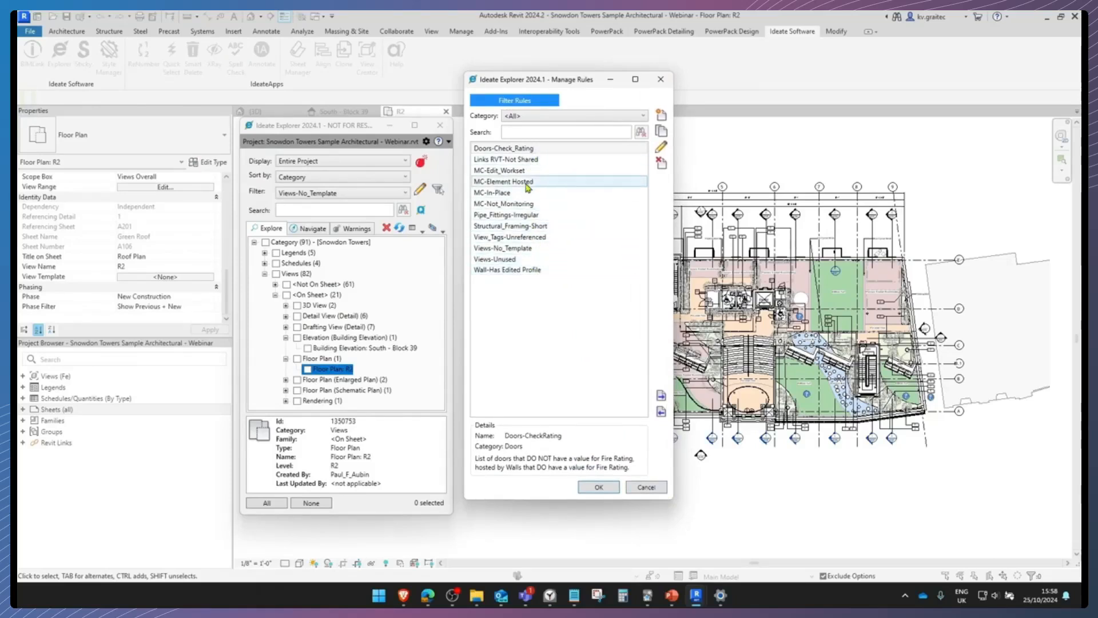
pyautogui.click(663, 417)
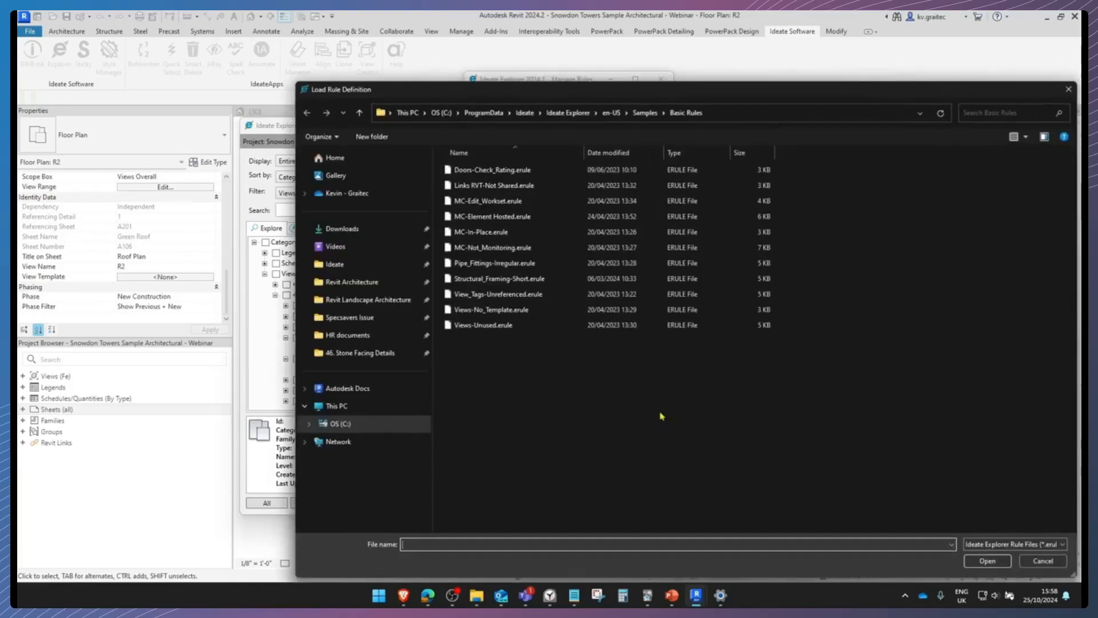
pyautogui.moveTo(657, 100); pyautogui.dragTo(463, 60)
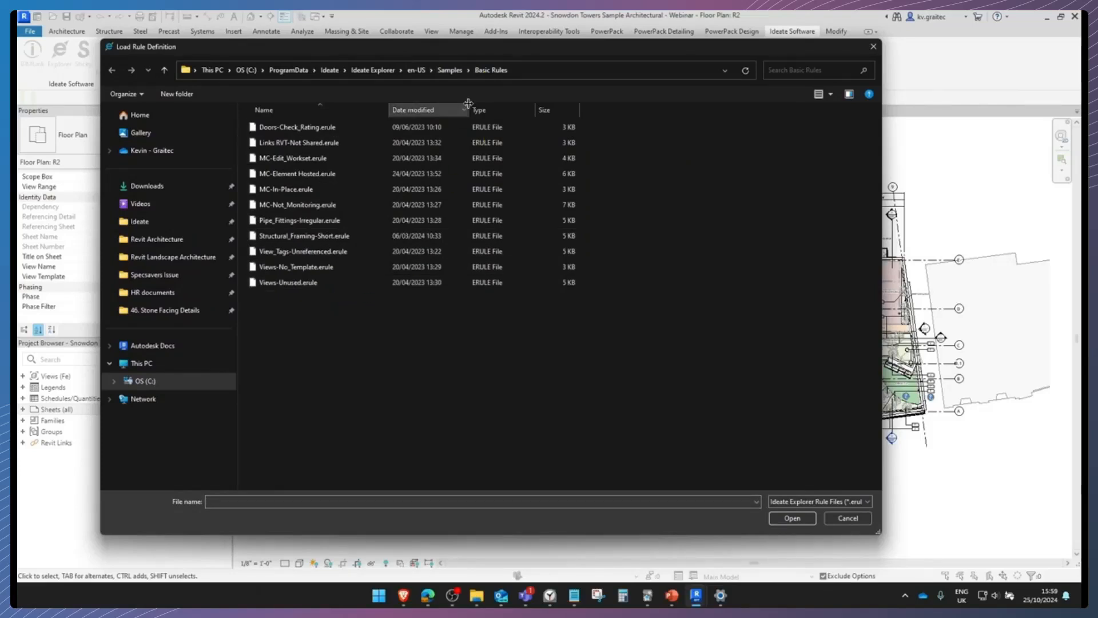
# Browse the Bonus Rules samples to Wall-Has Edited Profile.erule without loading it, and view that rule's details in the rule manager
pyautogui.click(450, 69)
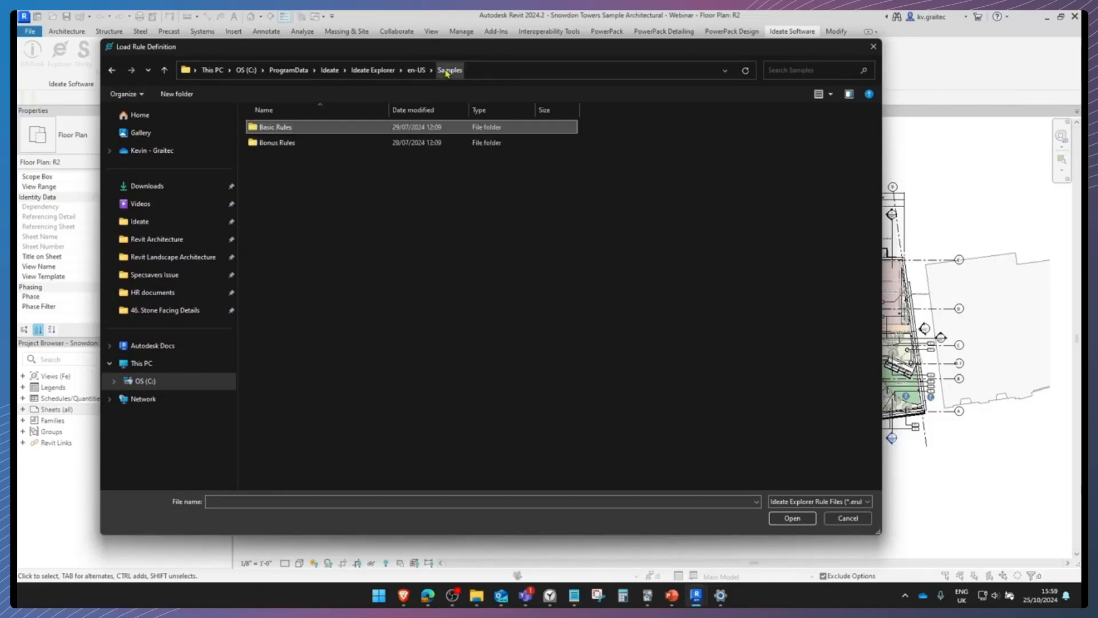
pyautogui.doubleClick(307, 145)
pyautogui.click(303, 206)
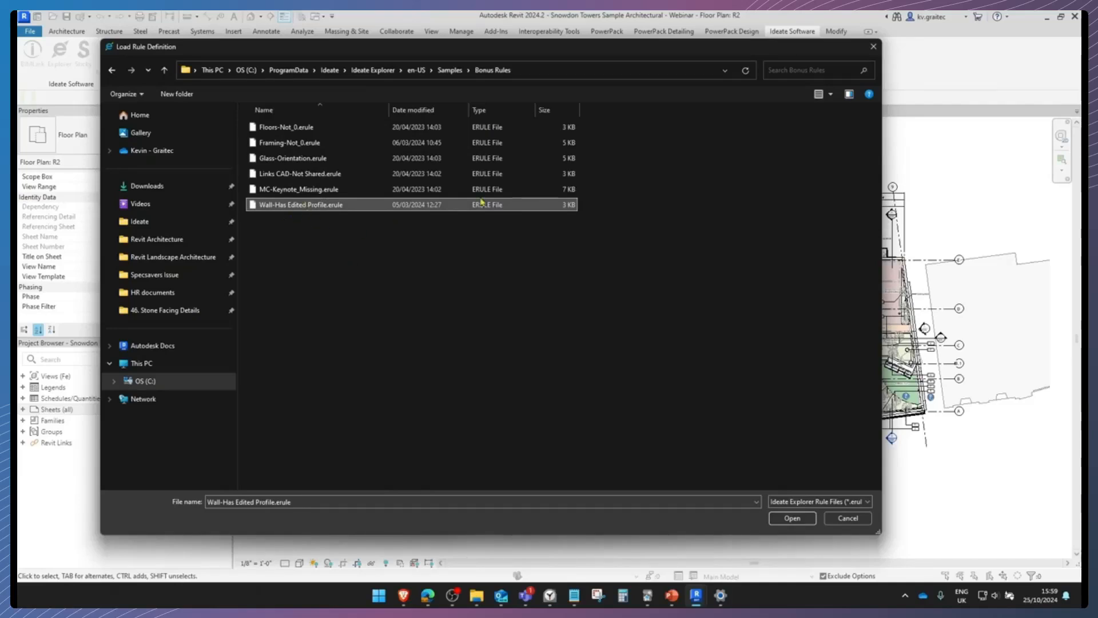
pyautogui.click(873, 48)
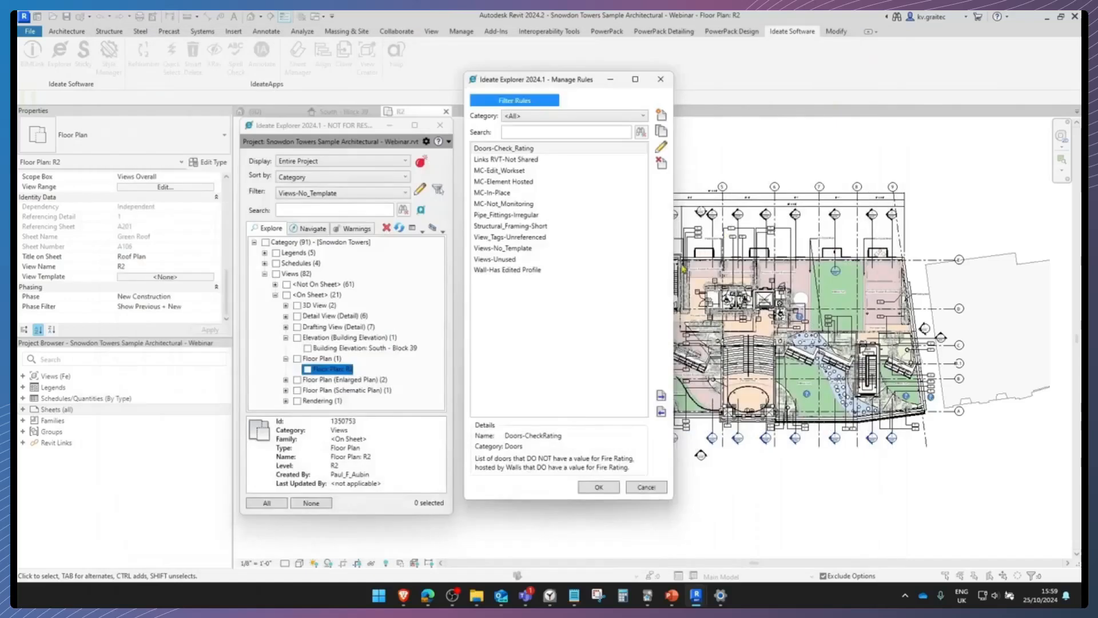
pyautogui.click(517, 272)
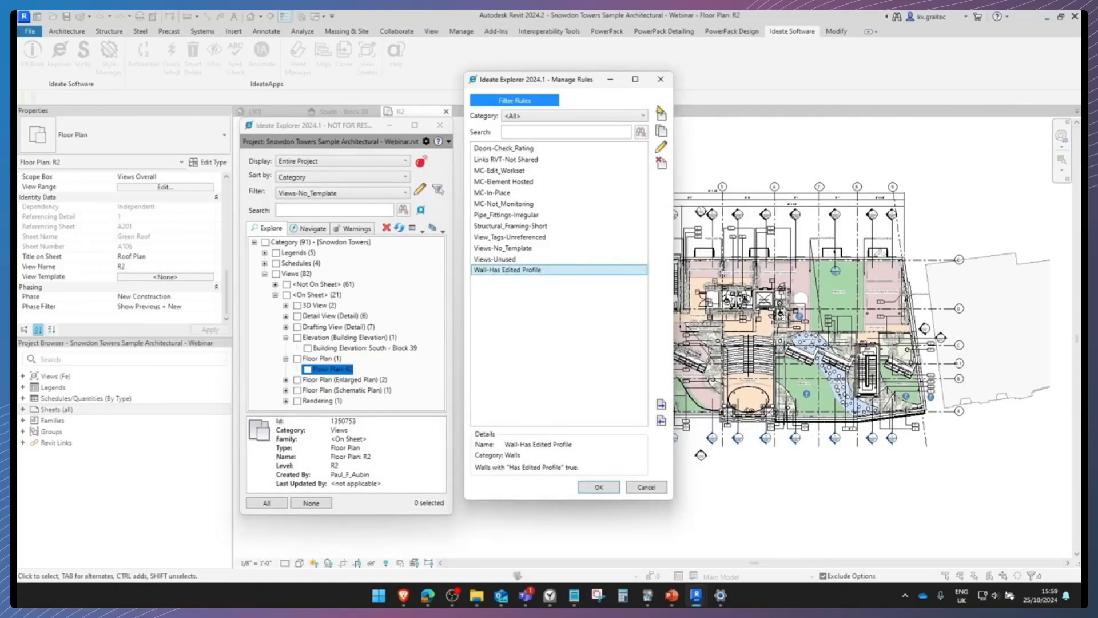
pyautogui.click(662, 82)
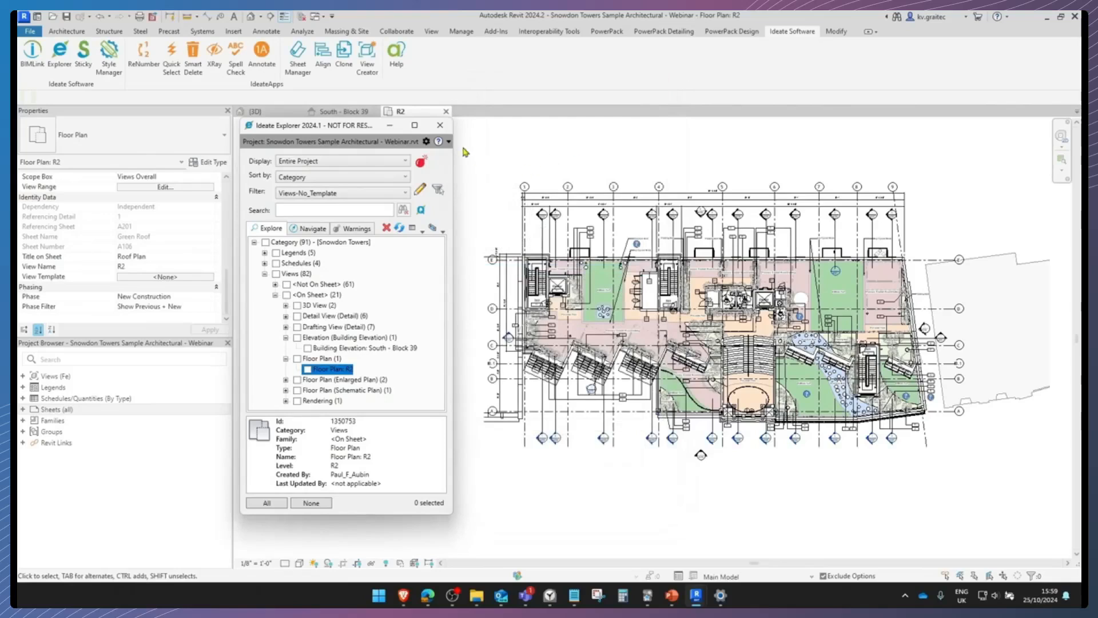